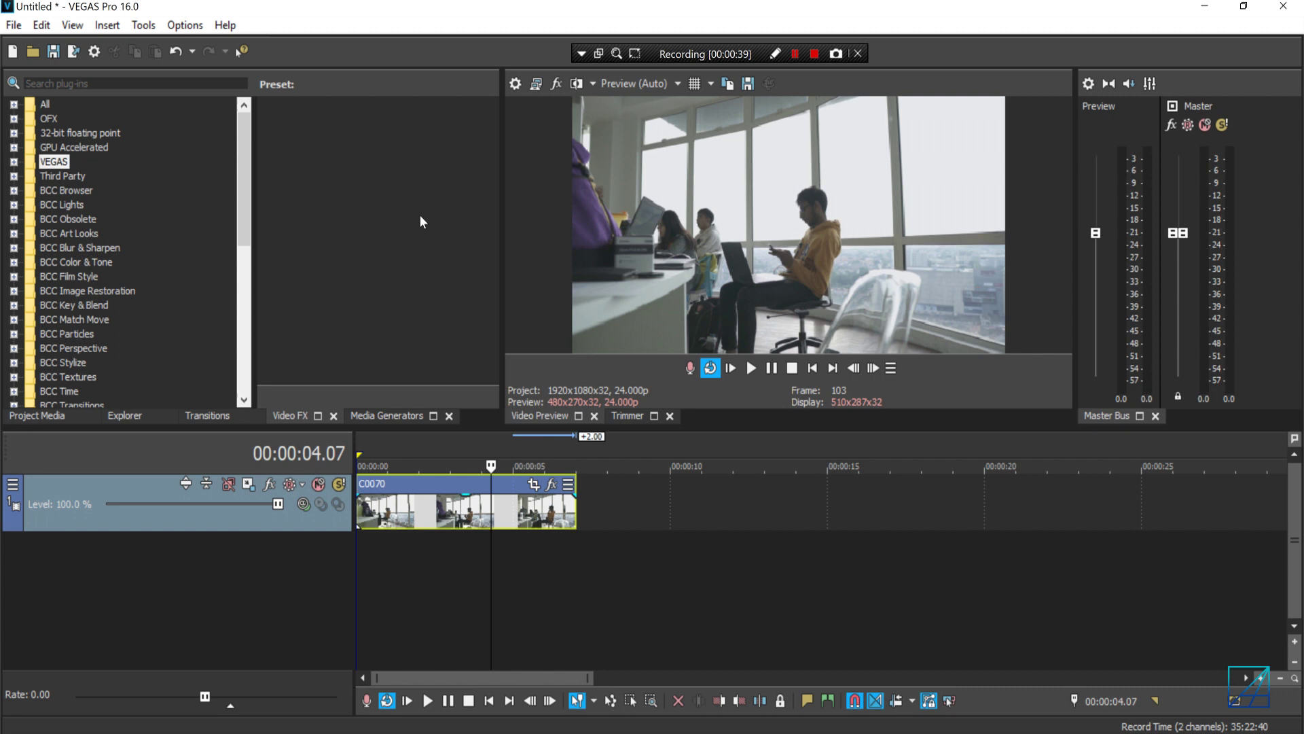
- Play clip C0070 from its start to review the footage
left_click(385, 522)
key("Home")
key("space")
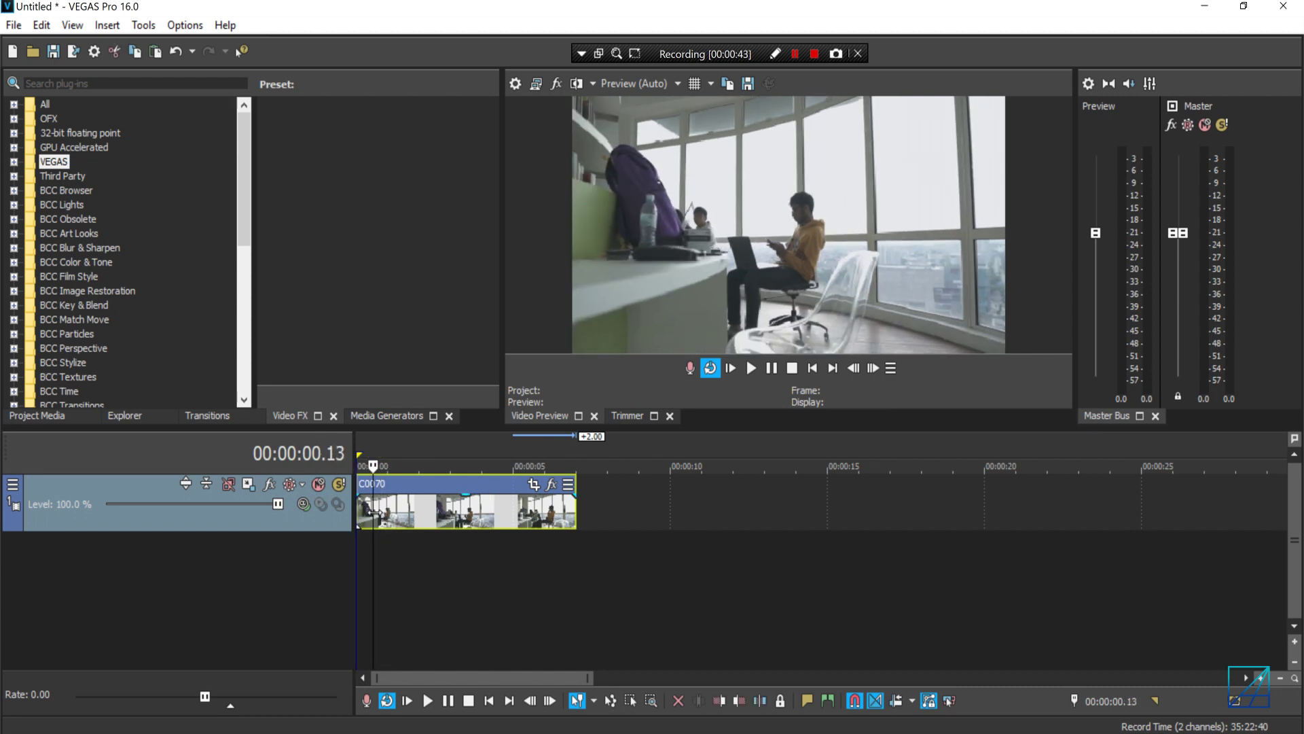
left_click(427, 513)
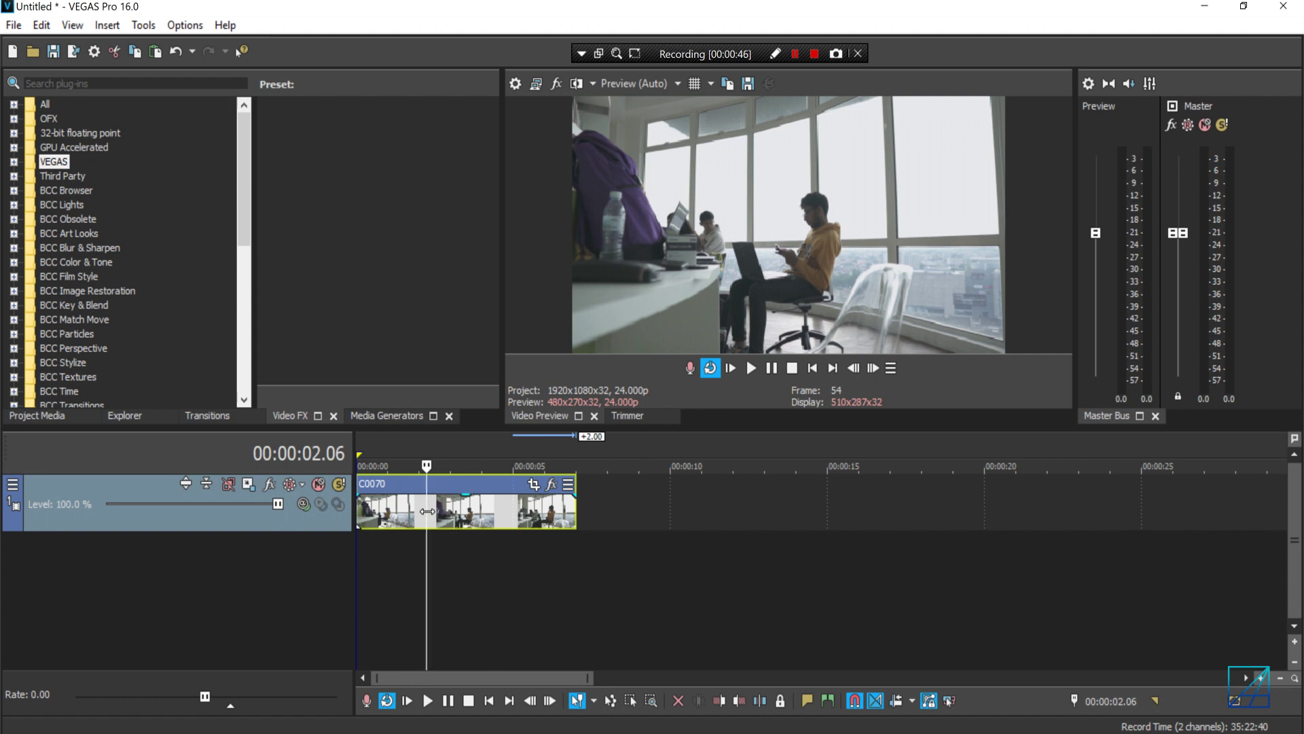
key("space")
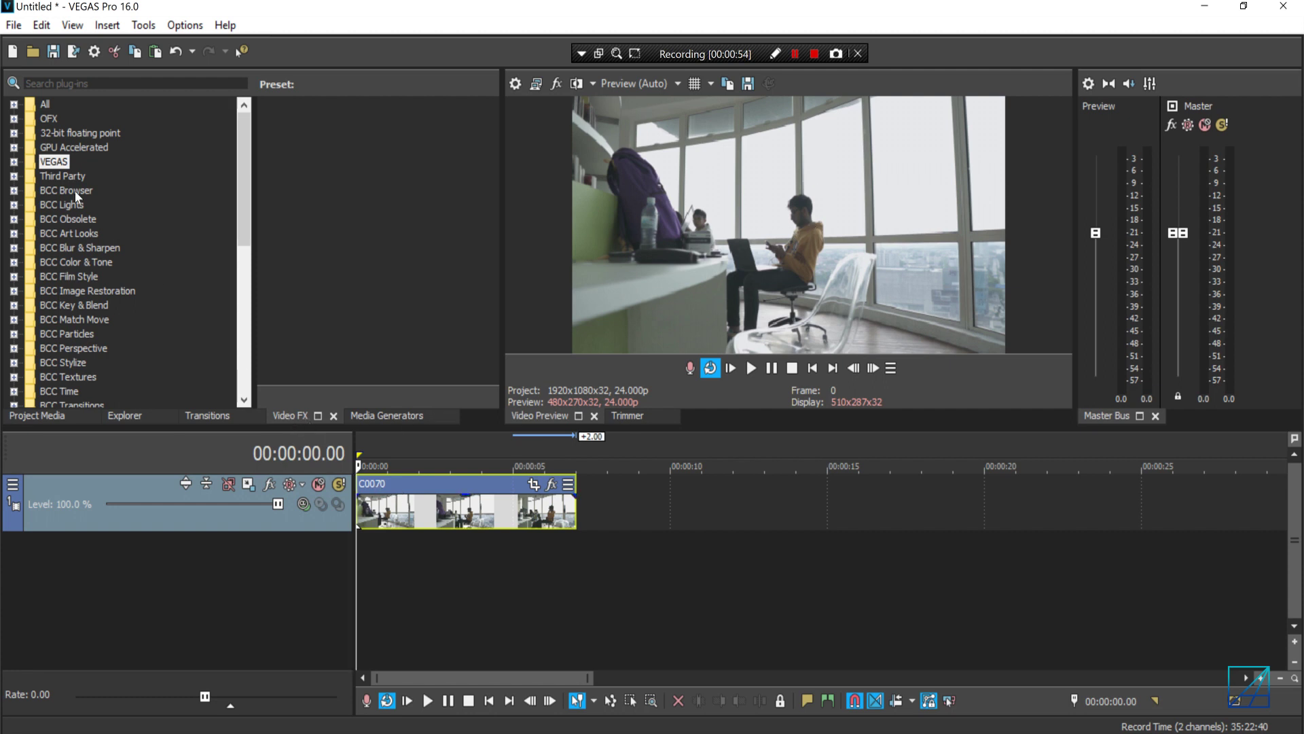
- Apply the Circle preset from VEGAS Bézier Masking to clip C0070
left_click(15, 160)
scroll(72, 219, "down", 3)
scroll(79, 234, "down", 2)
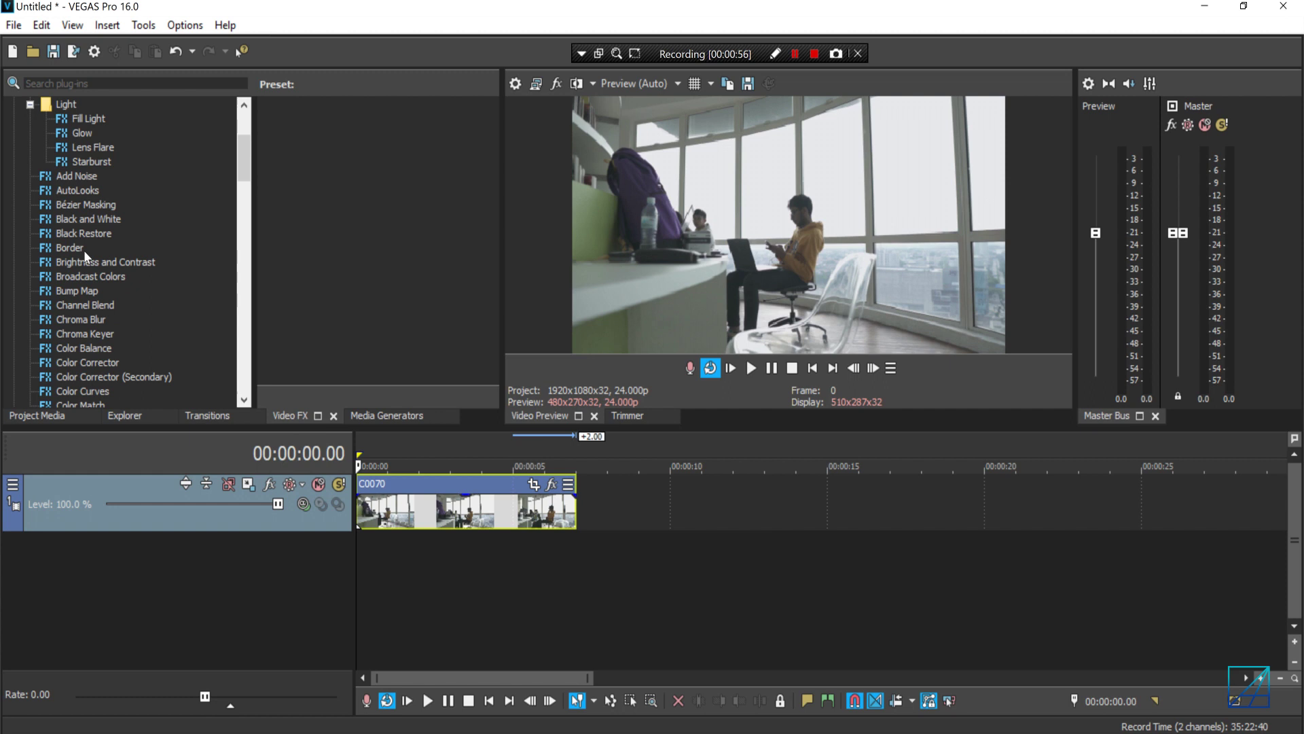
scroll(92, 259, "up", 1)
left_click(95, 204)
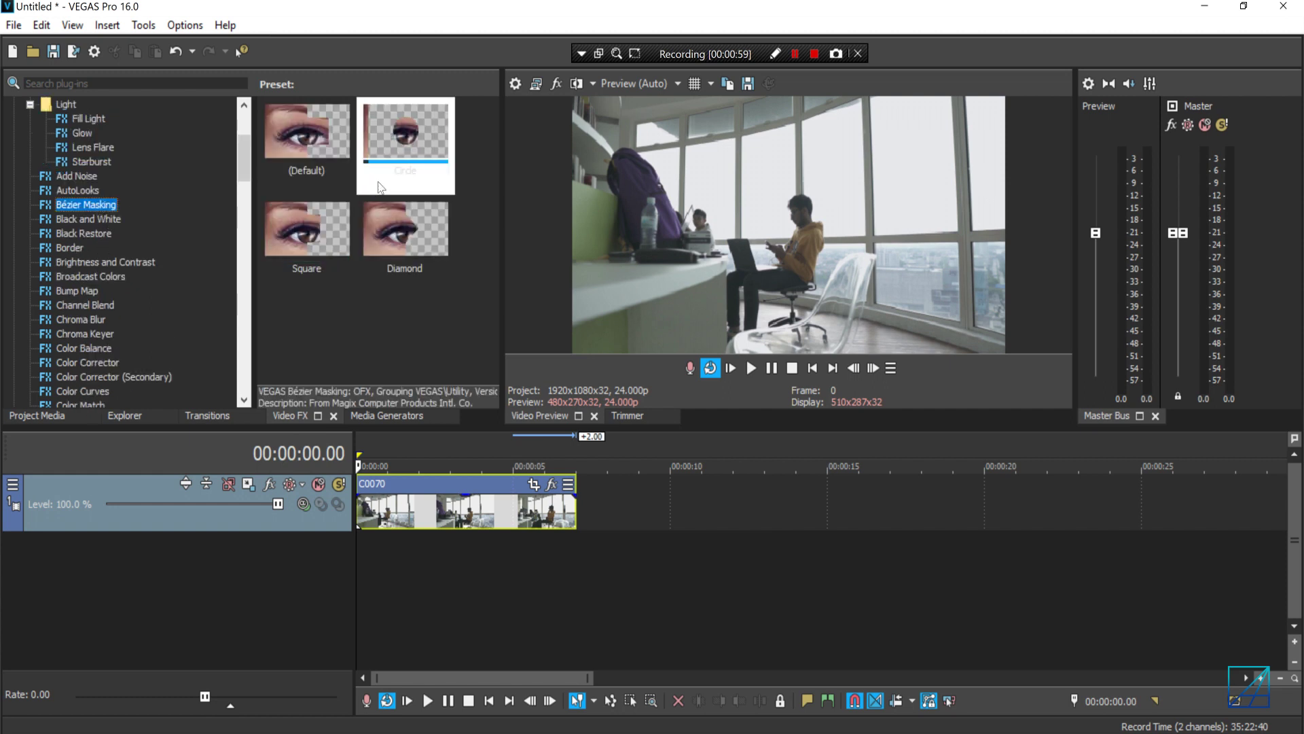
left_click_drag(402, 146, 367, 511)
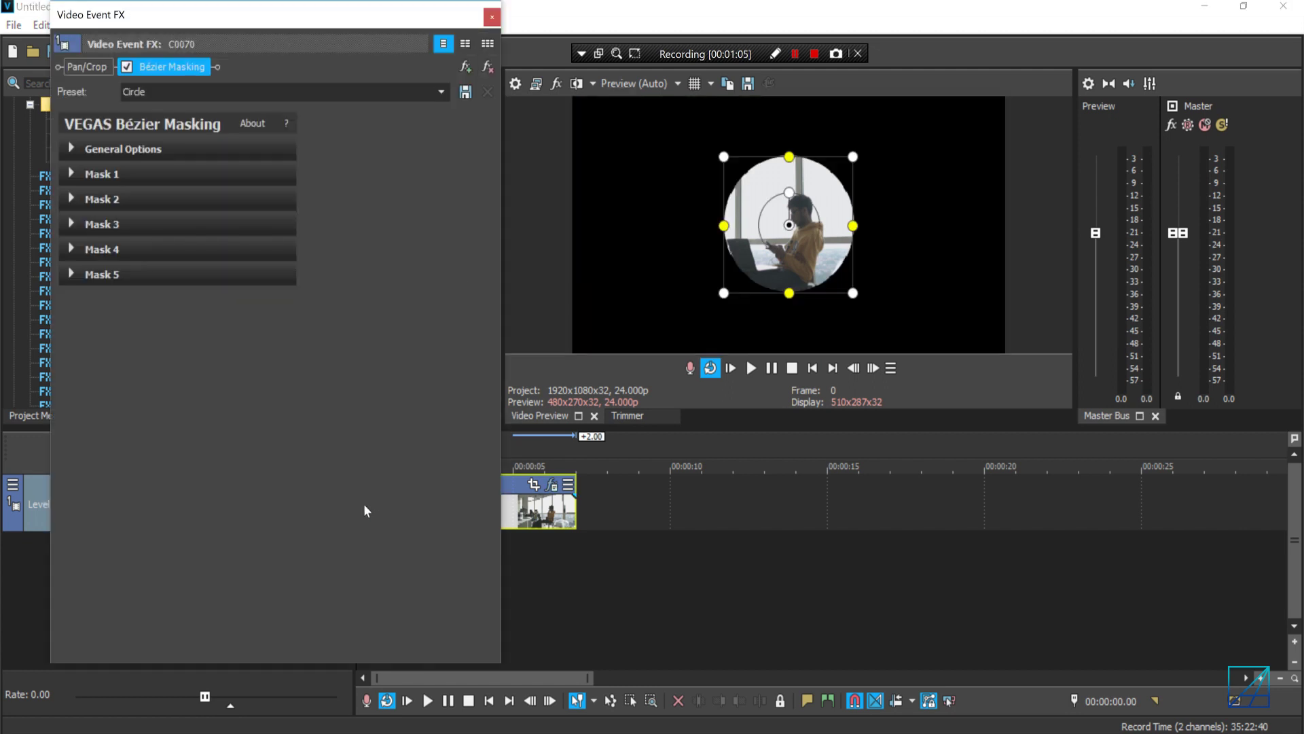
- Enable Mask FX in General Options, then shrink the circle mask and move it over the man's head
left_click(75, 153)
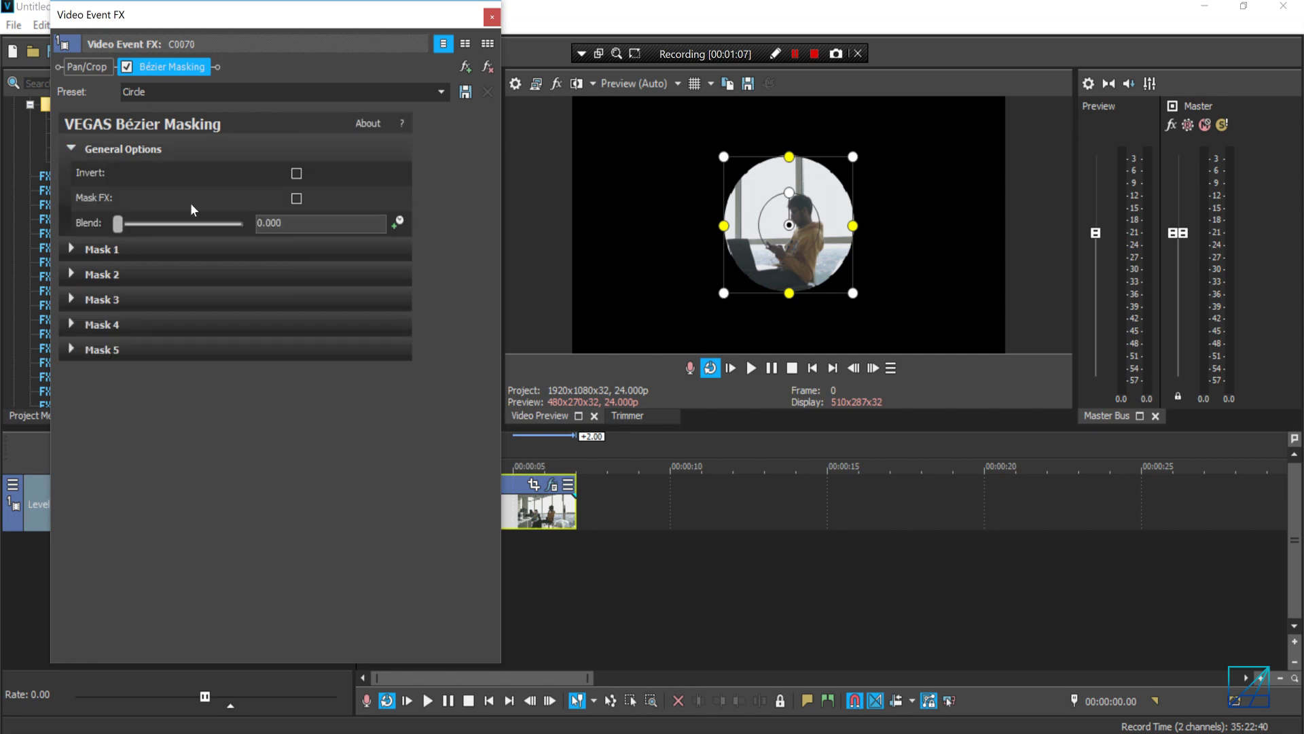
left_click(296, 198)
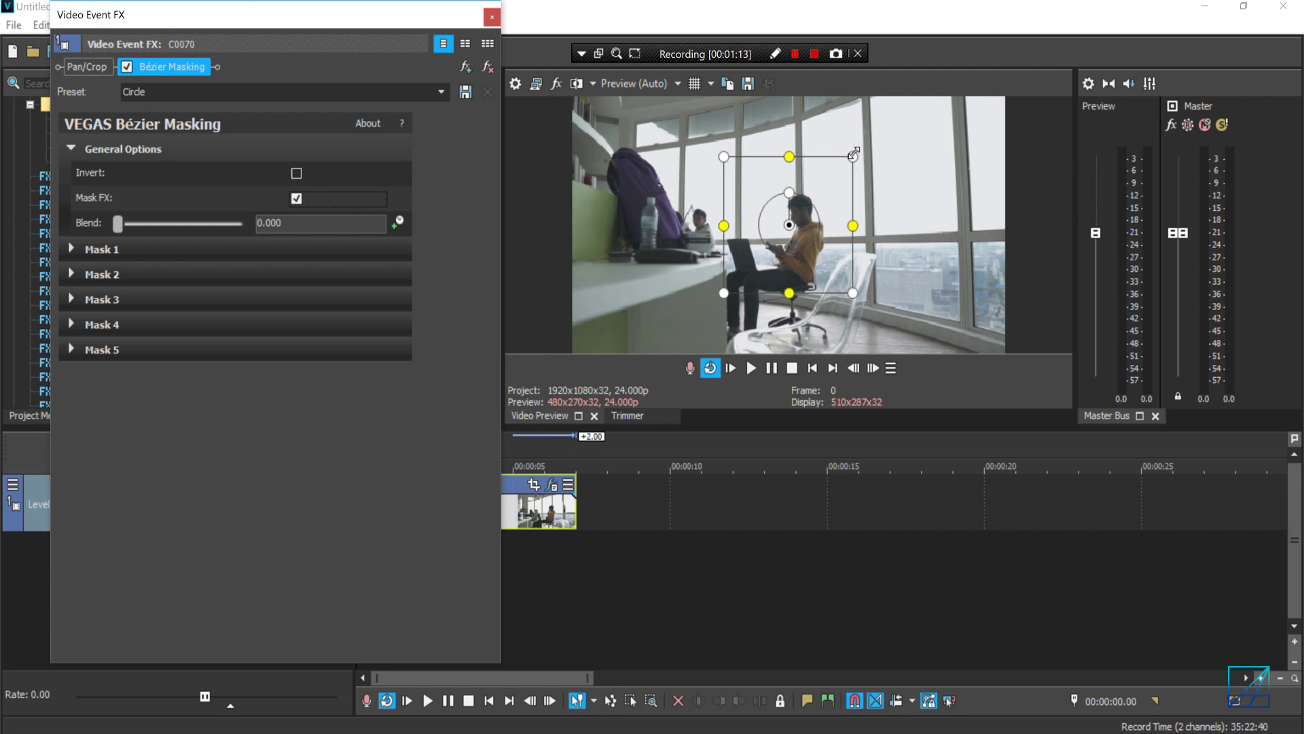
left_click_drag(853, 154, 837, 172)
left_click_drag(789, 224, 802, 211)
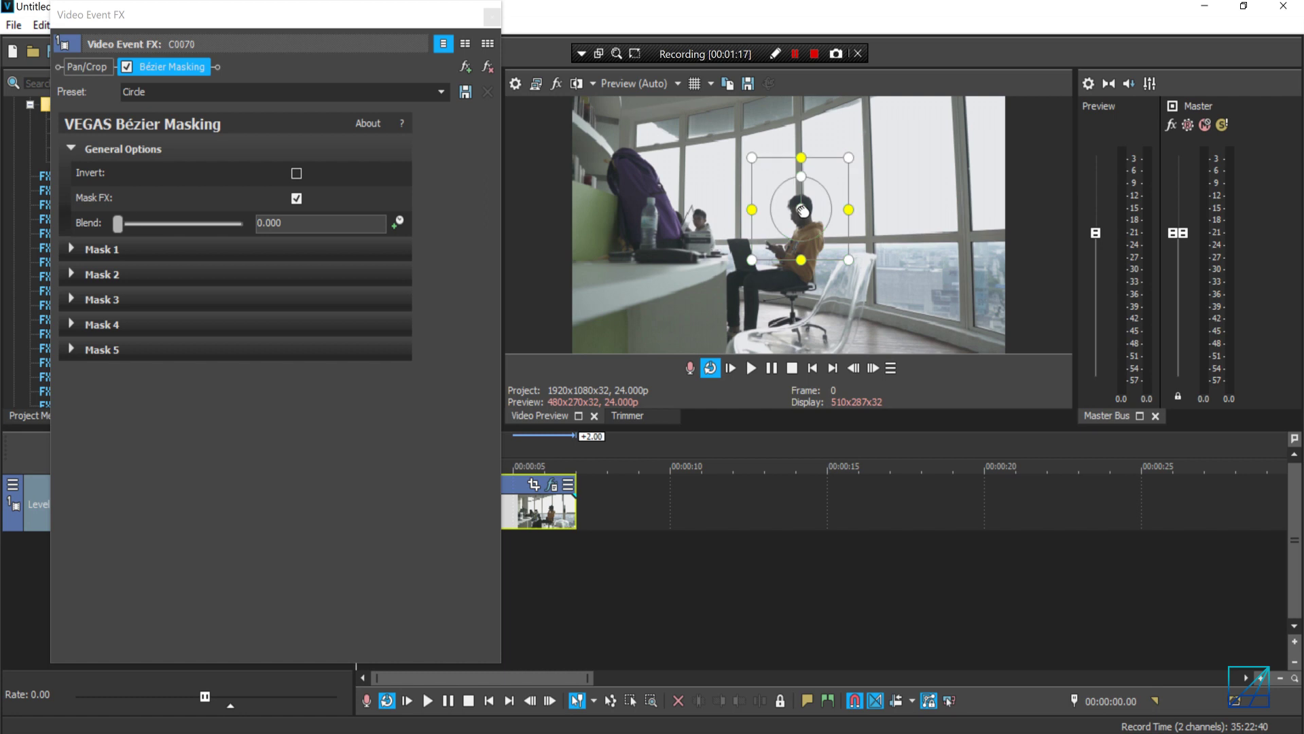
- Open Mask 1's tracking options and set Precision to High, keeping Mode at Location
left_click(70, 153)
left_click(71, 174)
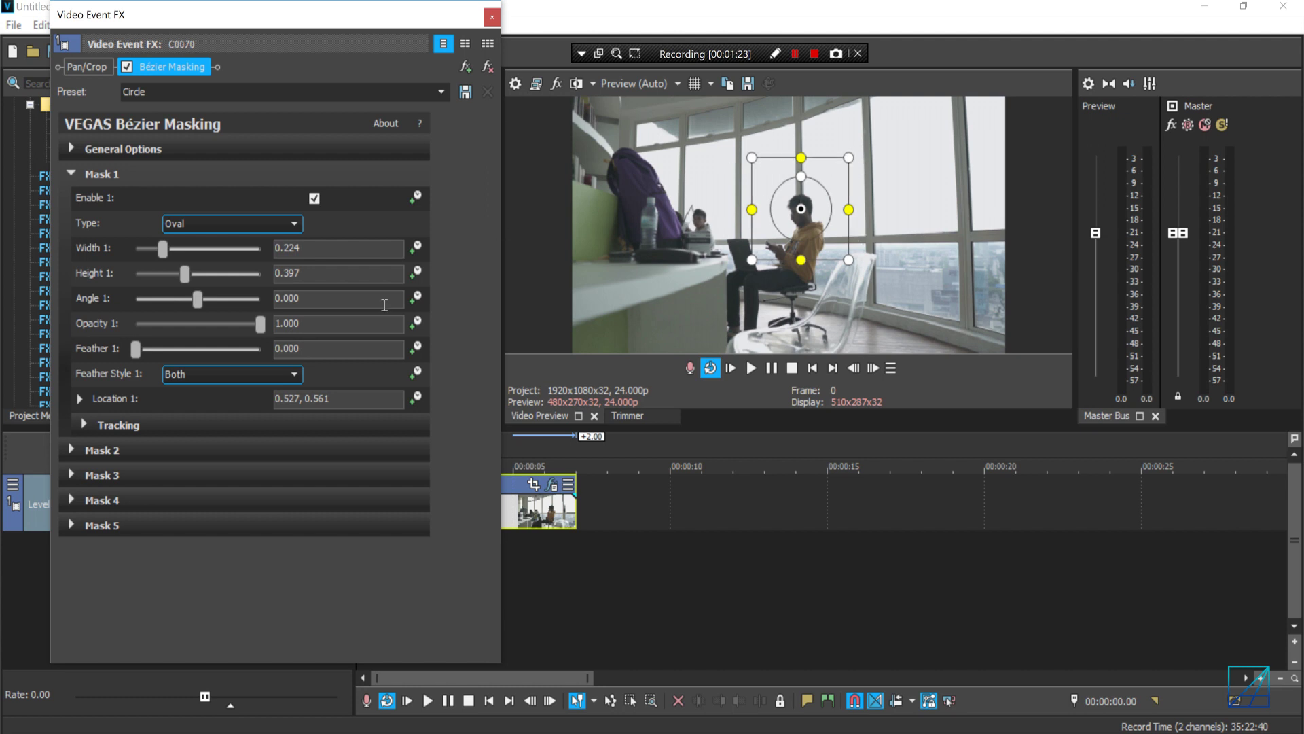
left_click(84, 424)
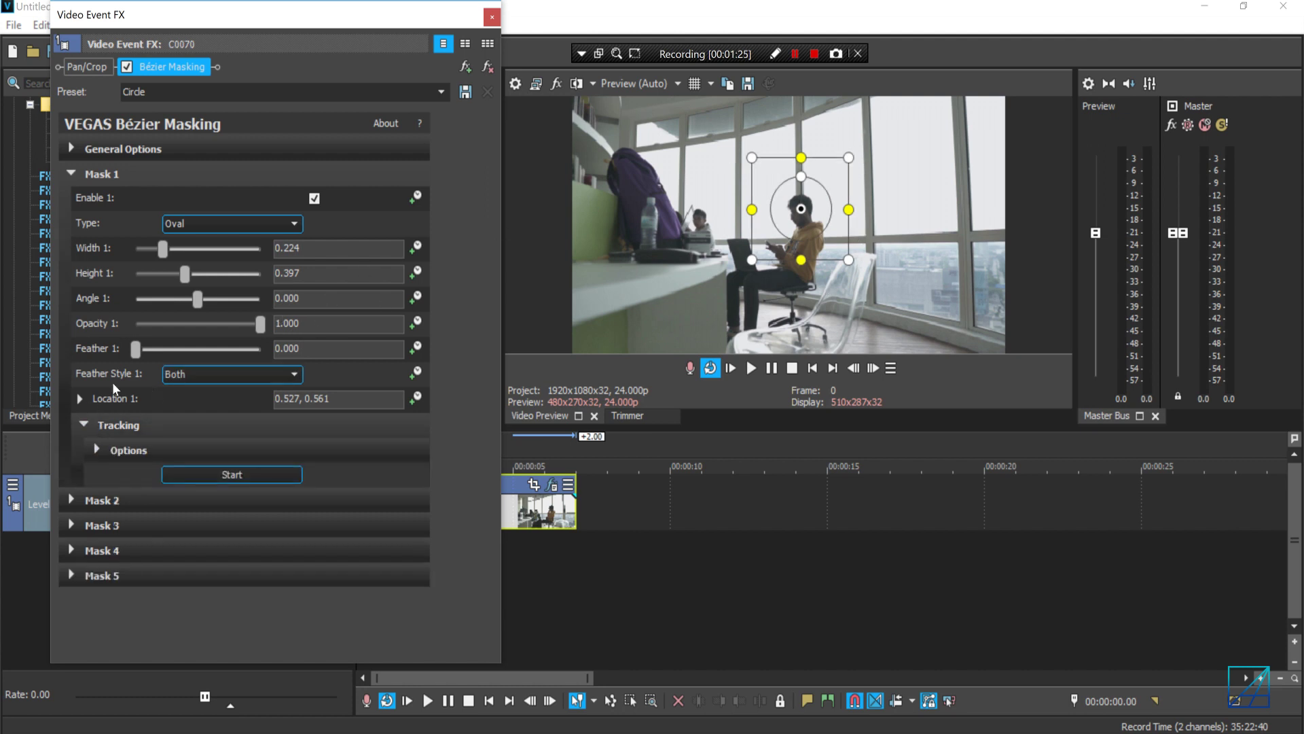
left_click(101, 449)
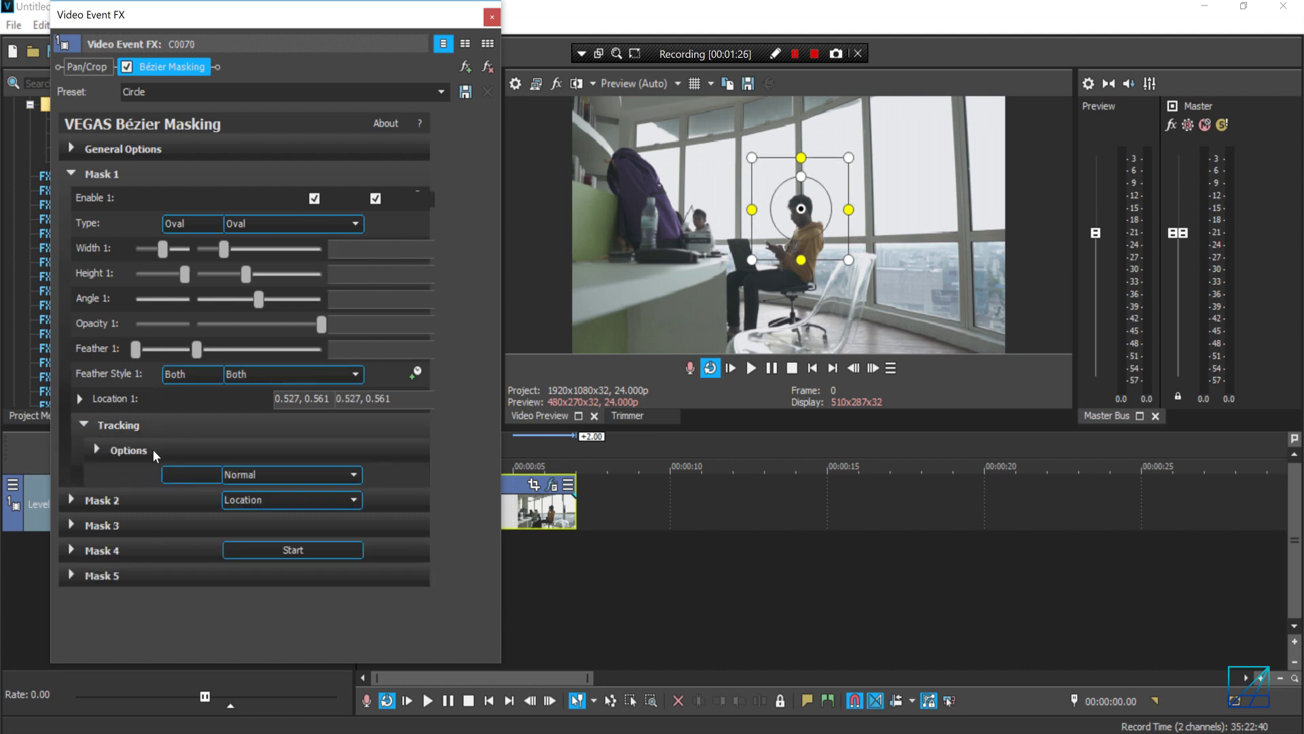
left_click(248, 471)
left_click(305, 503)
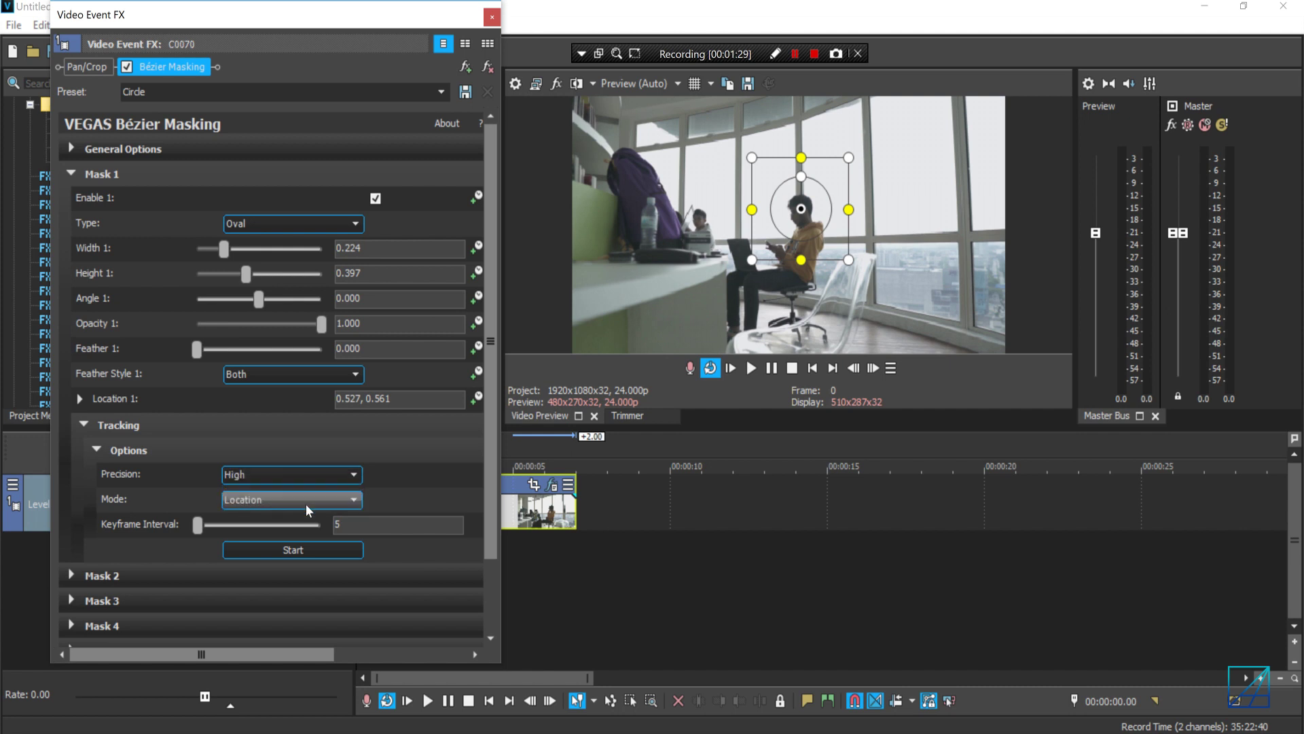
left_click(332, 504)
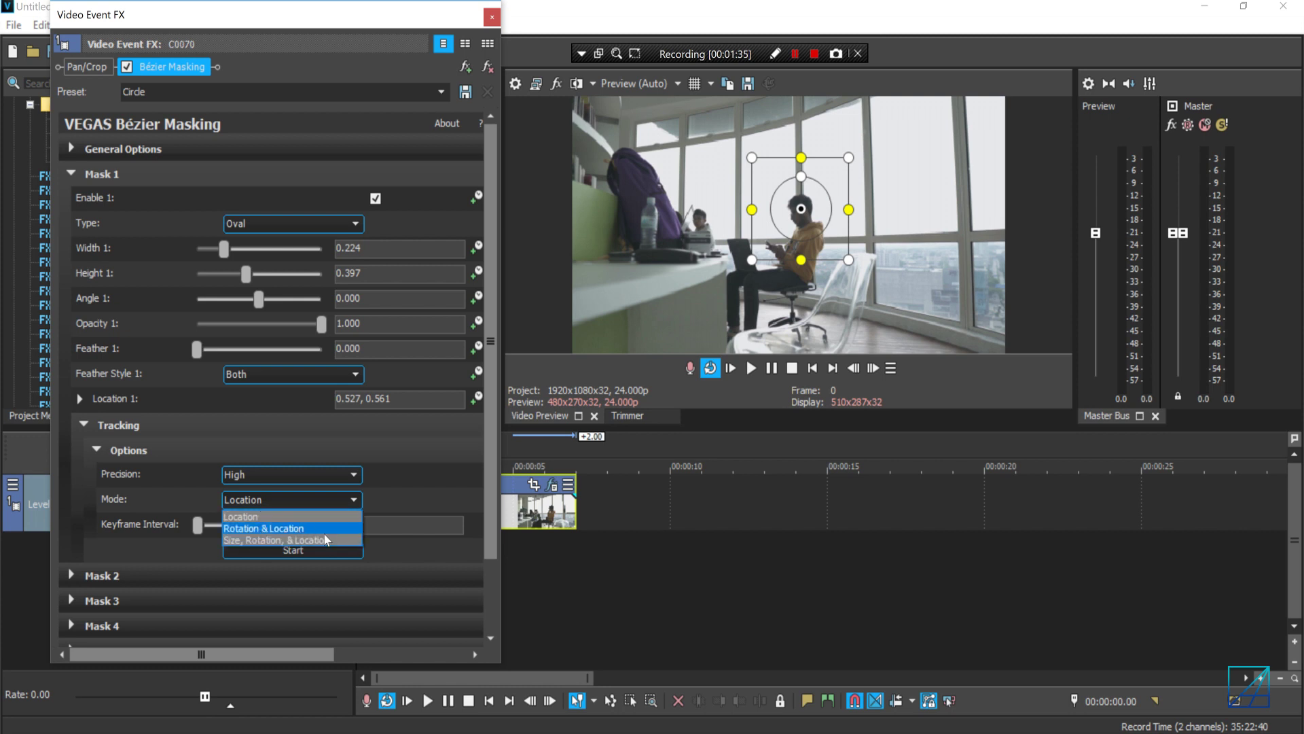
left_click(288, 517)
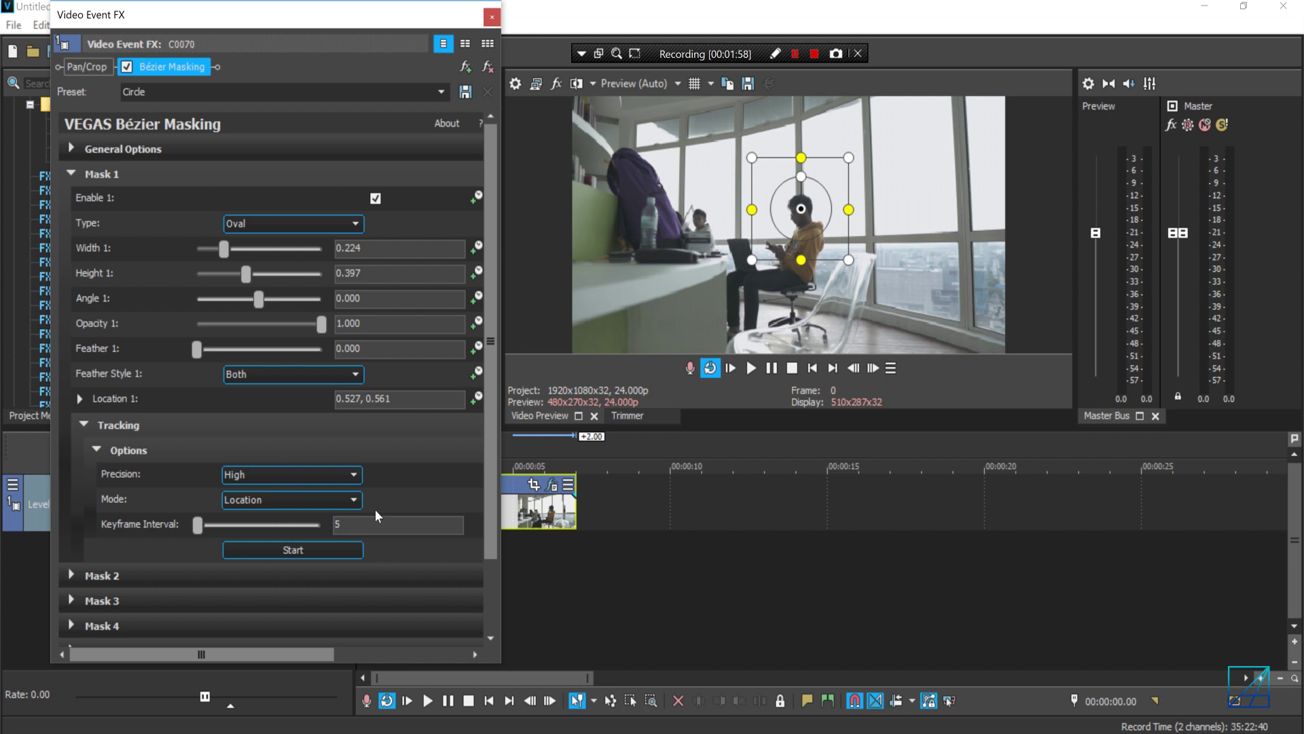
- Set the keyframe interval to 2 and track the head mask through the clip
scroll(488, 368, "down", 1)
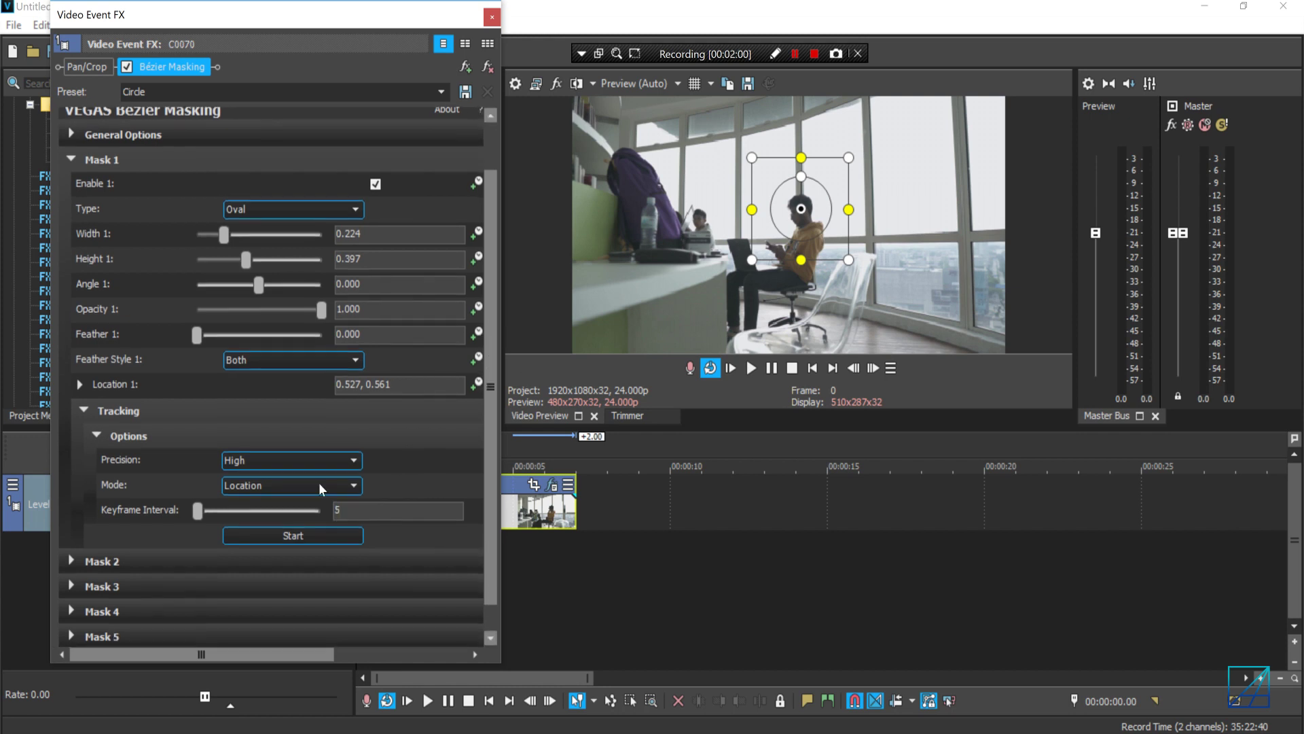
double_click(369, 511)
type("2")
left_click_drag(332, 20, 888, 139)
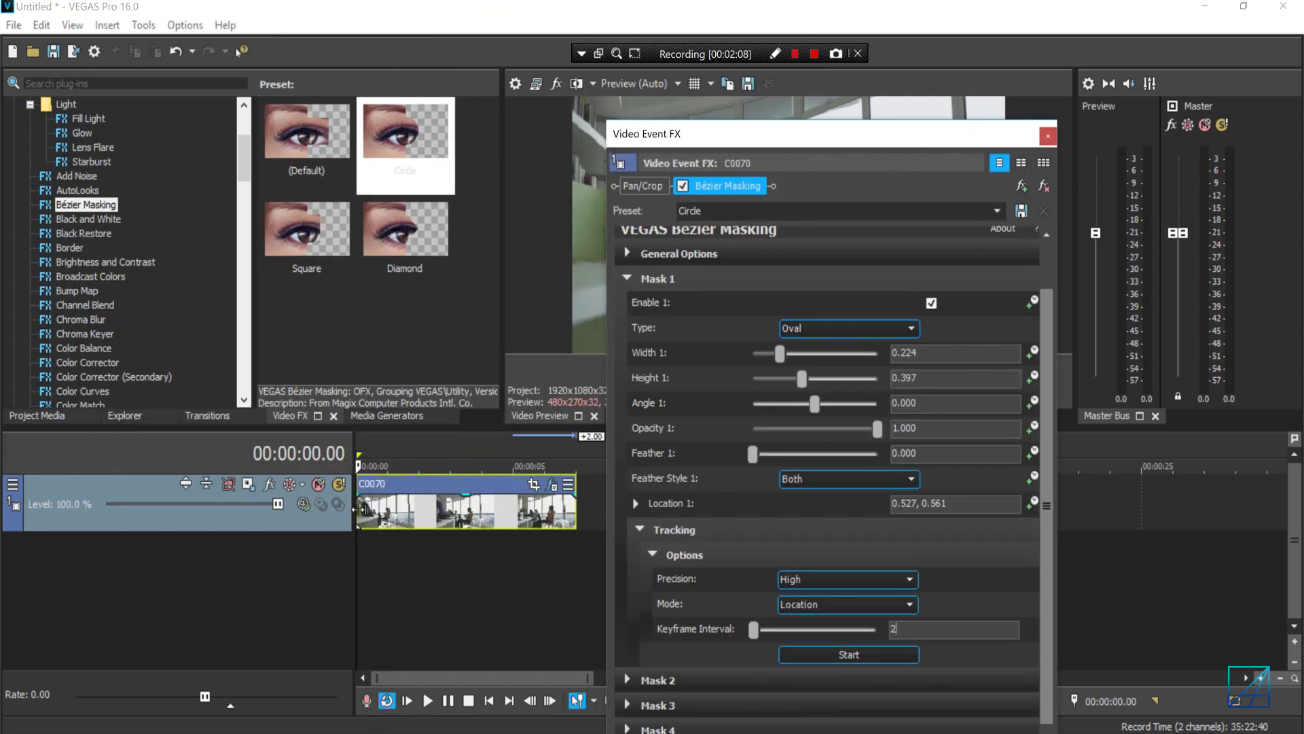
left_click_drag(721, 134, 125, 10)
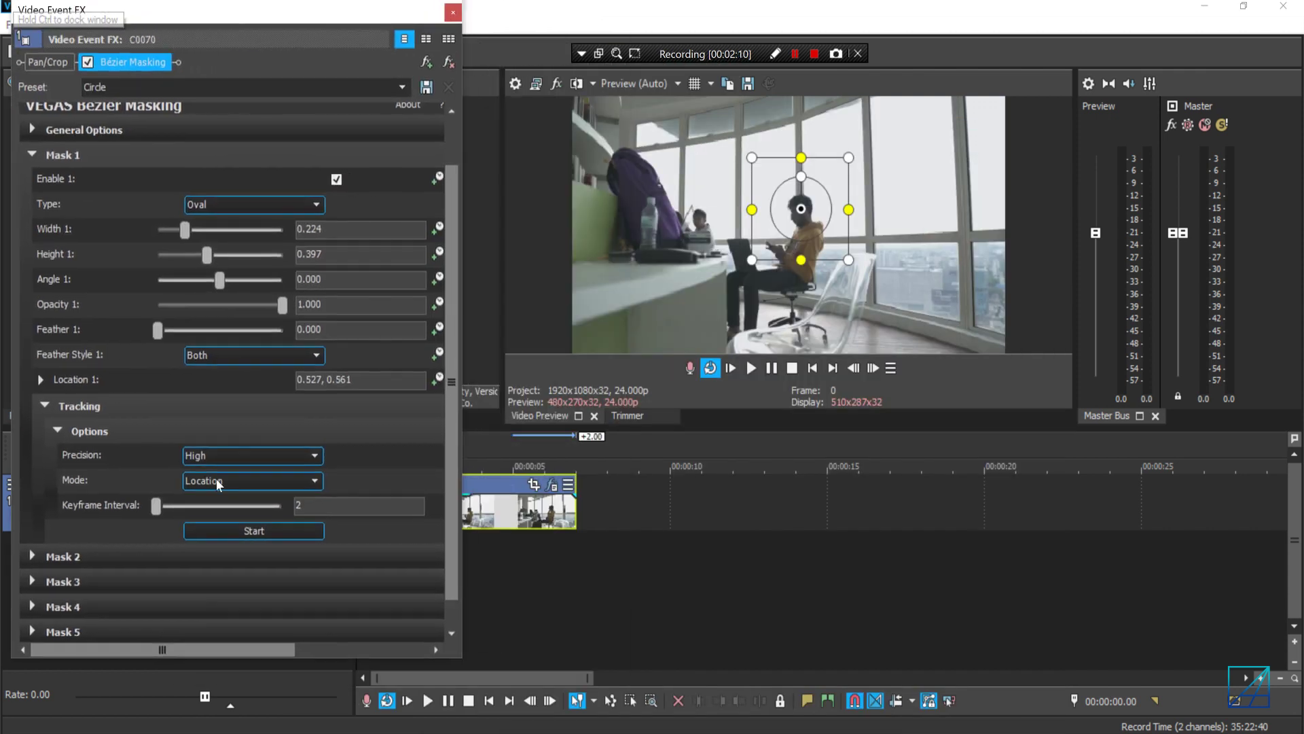
left_click(243, 529)
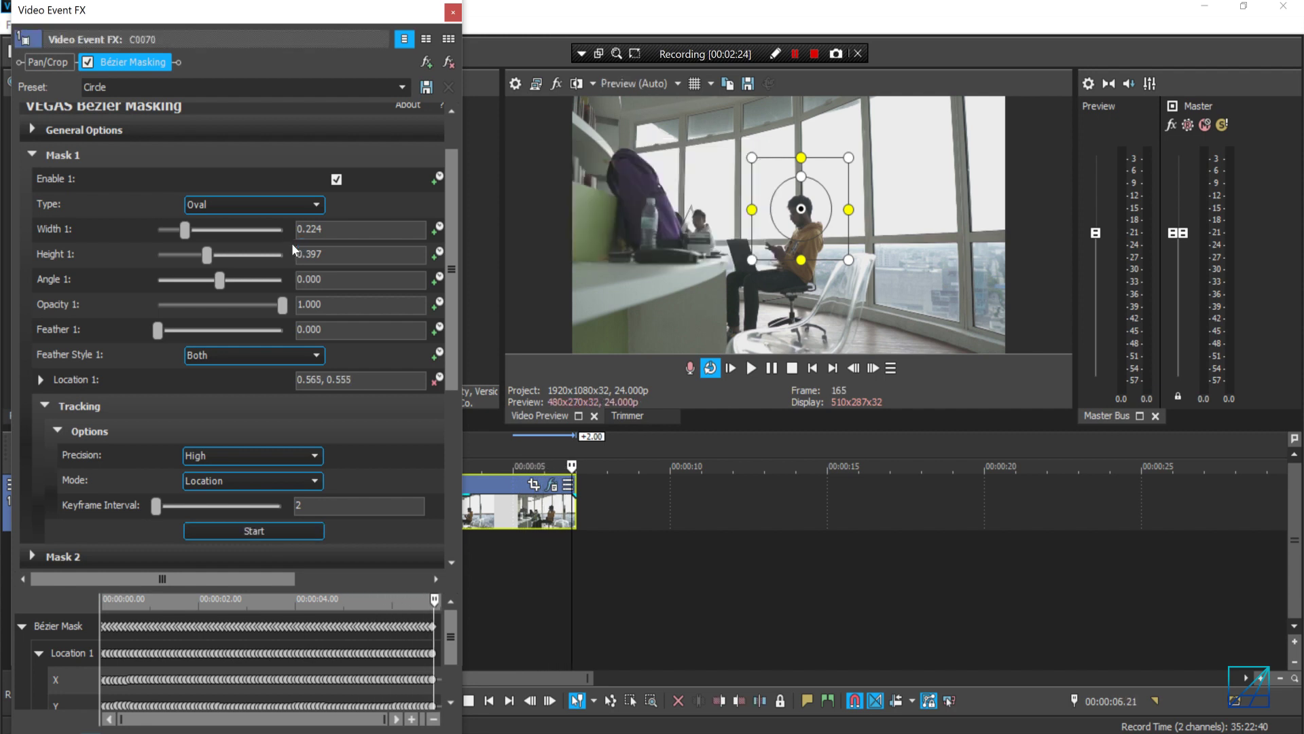
- Scrub through the tracked location keyframes to check them, then close the effect window
left_click(453, 12)
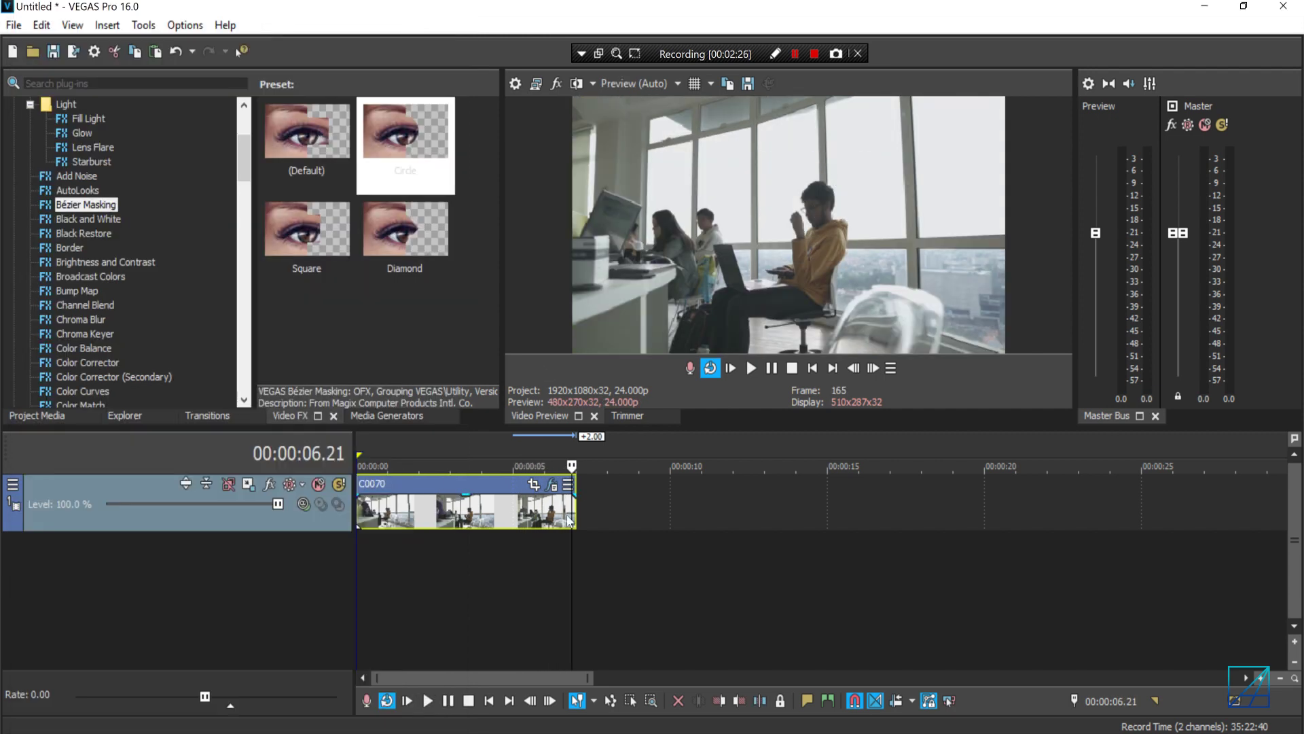
left_click(552, 485)
left_click_drag(435, 599, 72, 596)
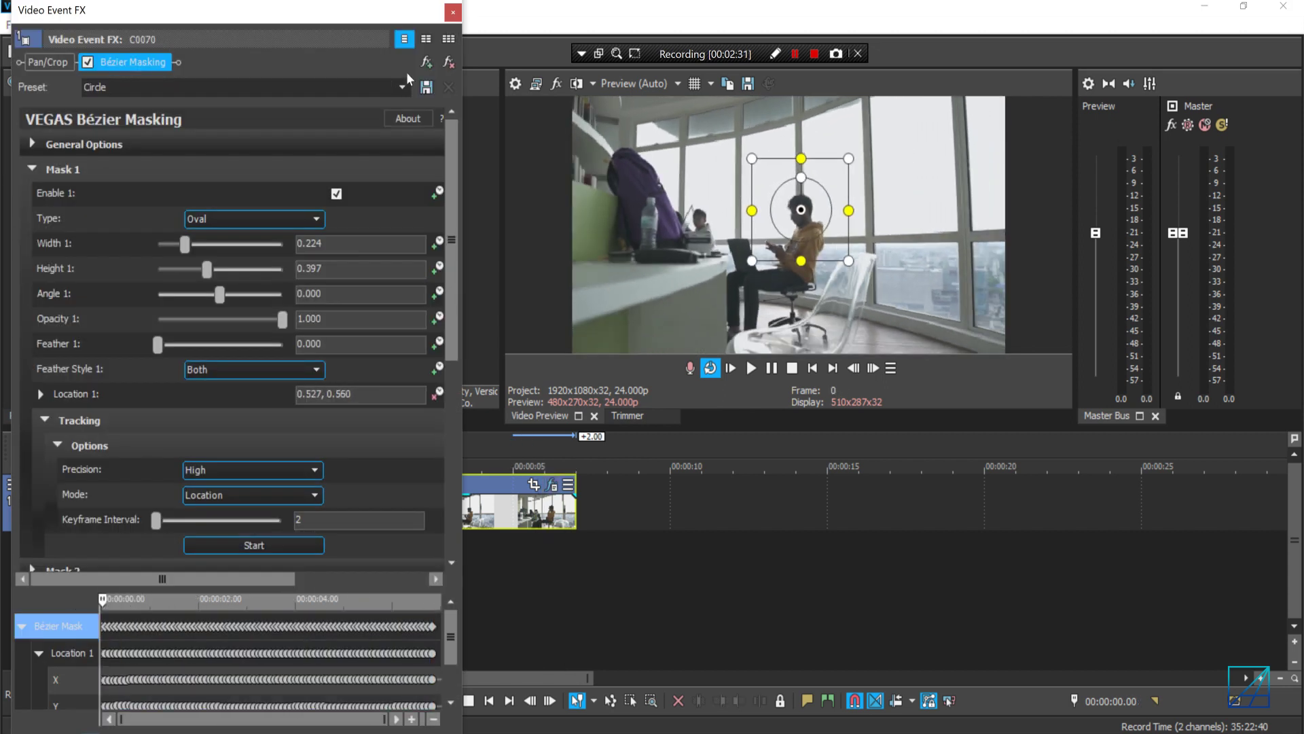
left_click(454, 12)
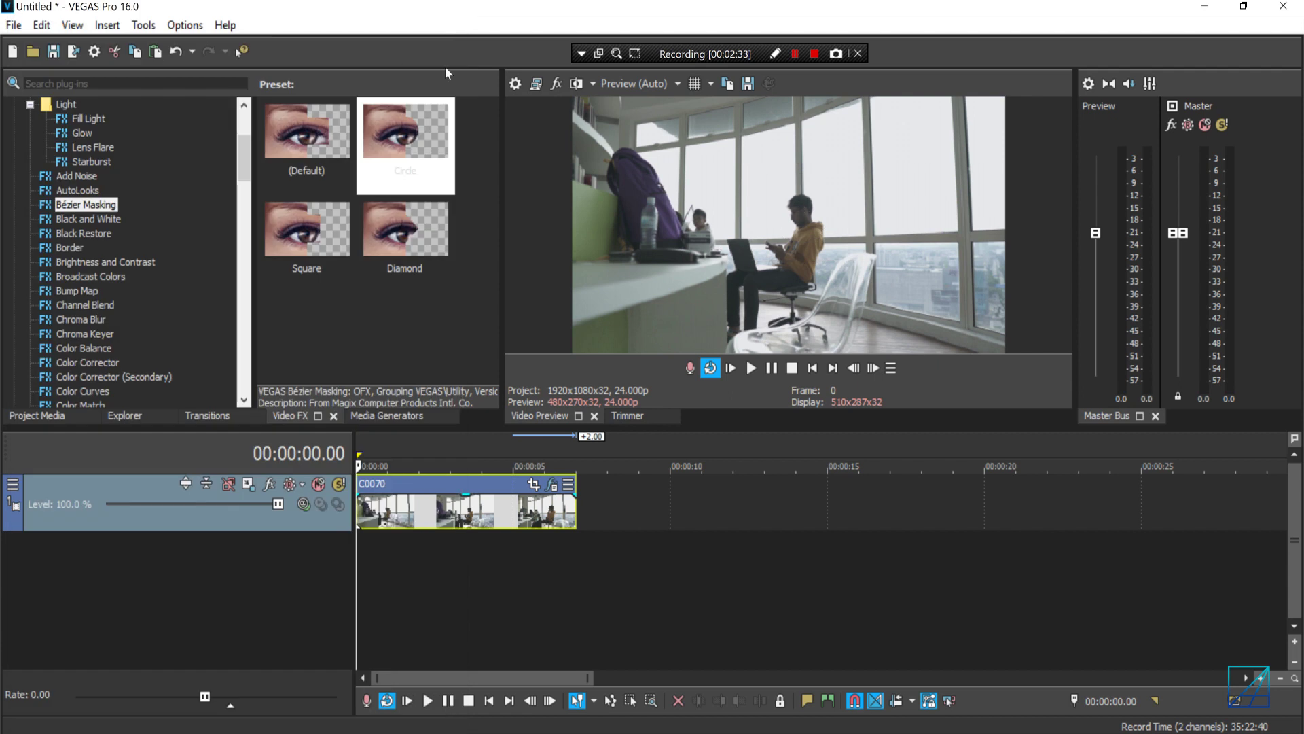
left_click(368, 519)
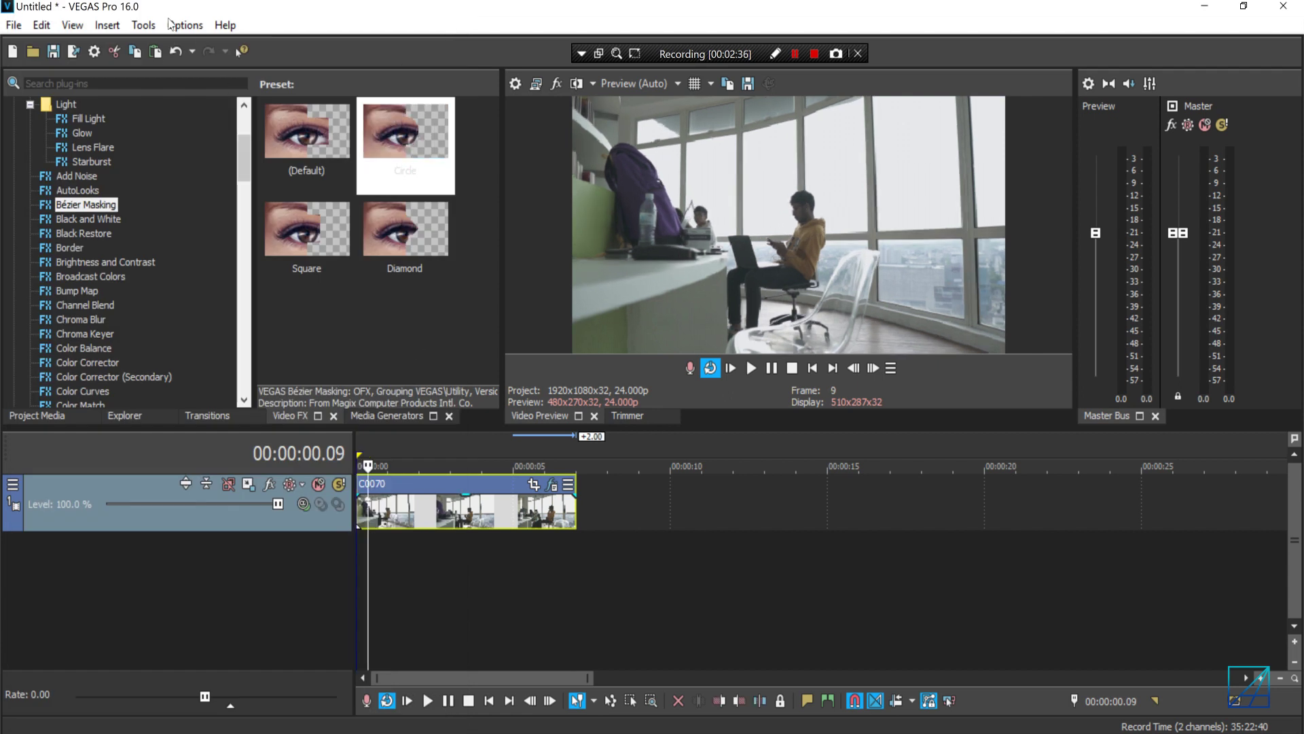
- Run the Add Text To Motion Track script, accepting zero offsets for the tracked title
left_click(144, 25)
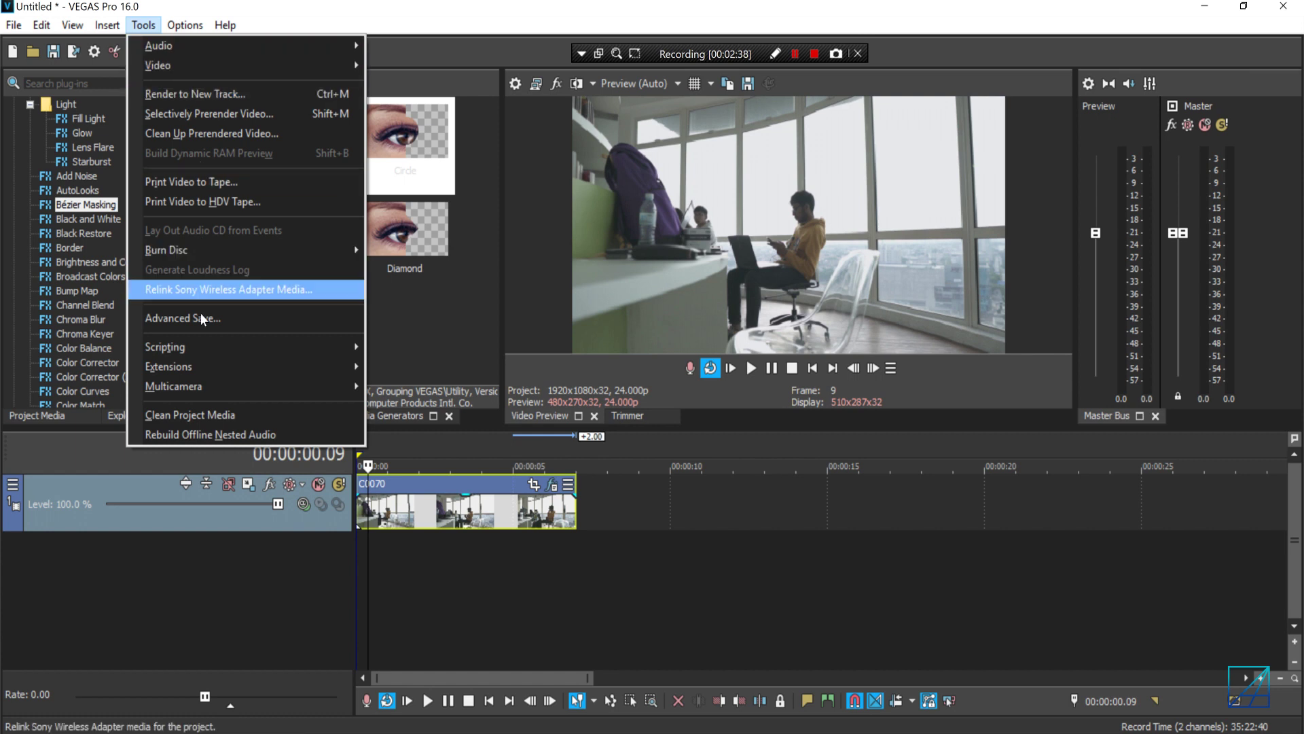
mouse_move(194, 339)
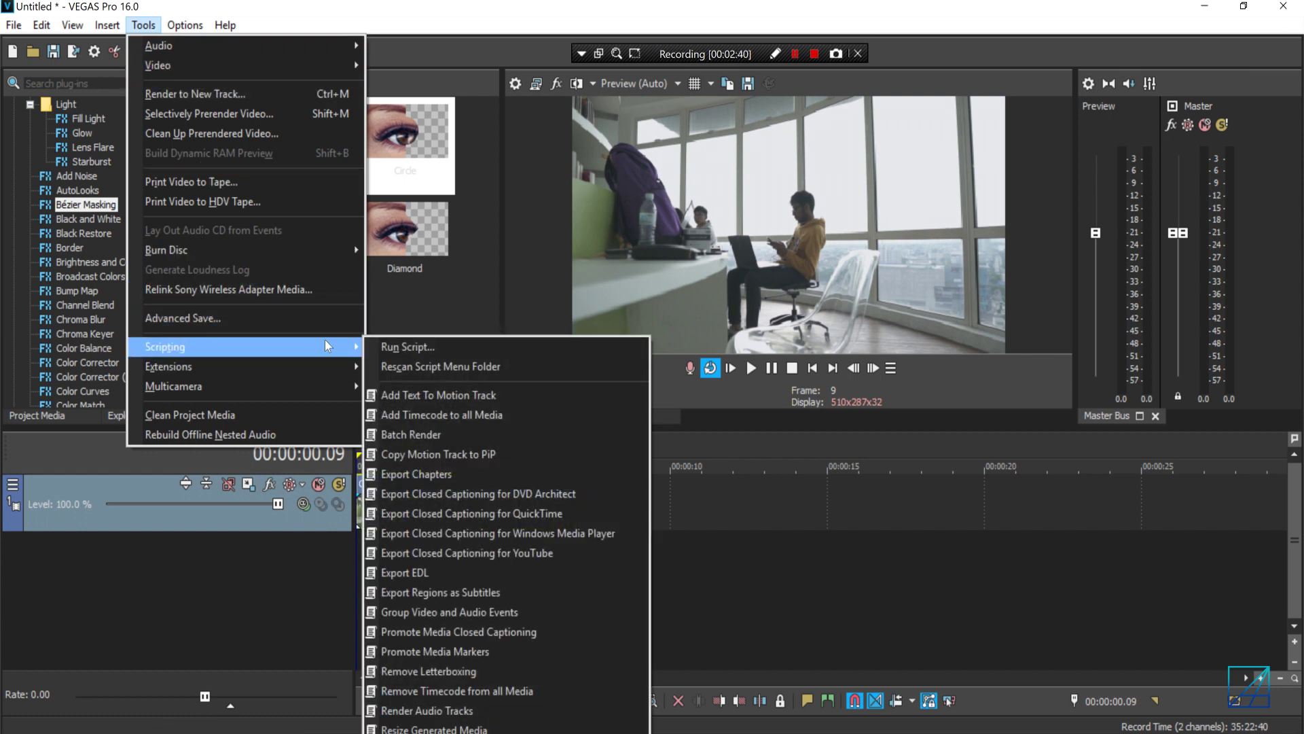
left_click(438, 398)
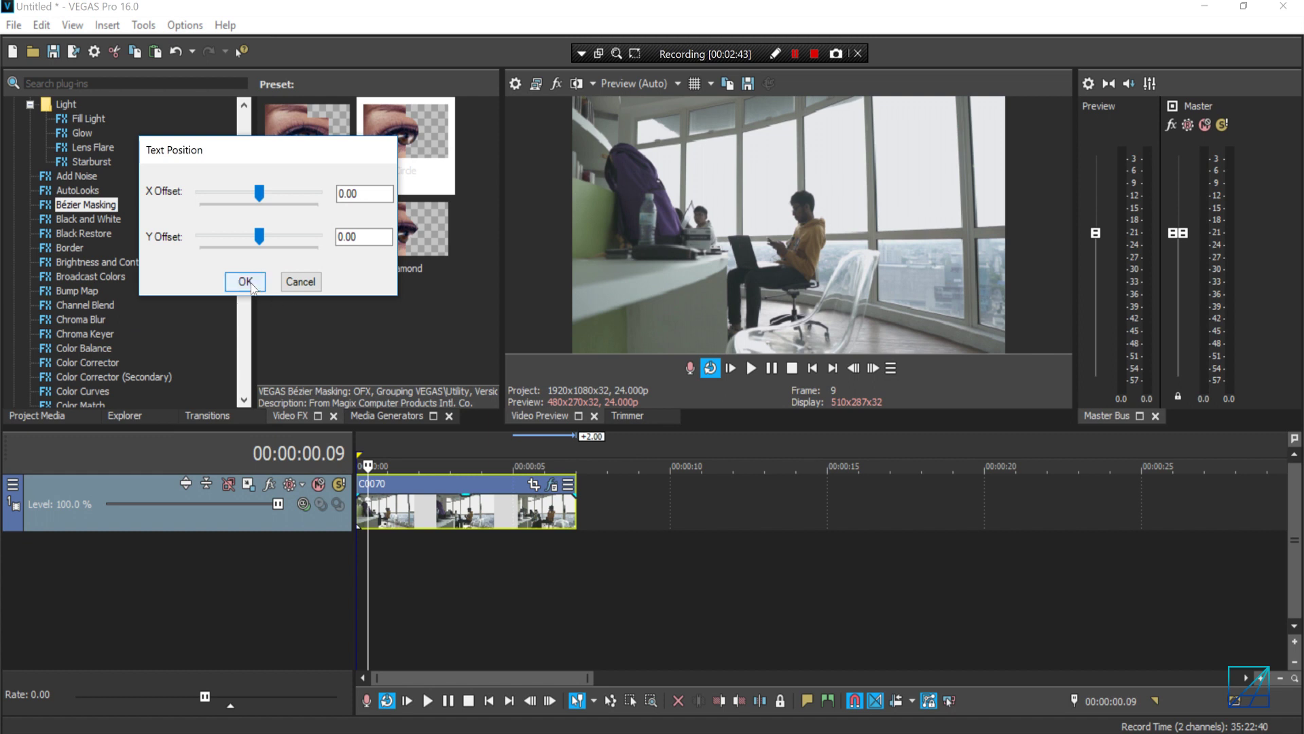
left_click(246, 282)
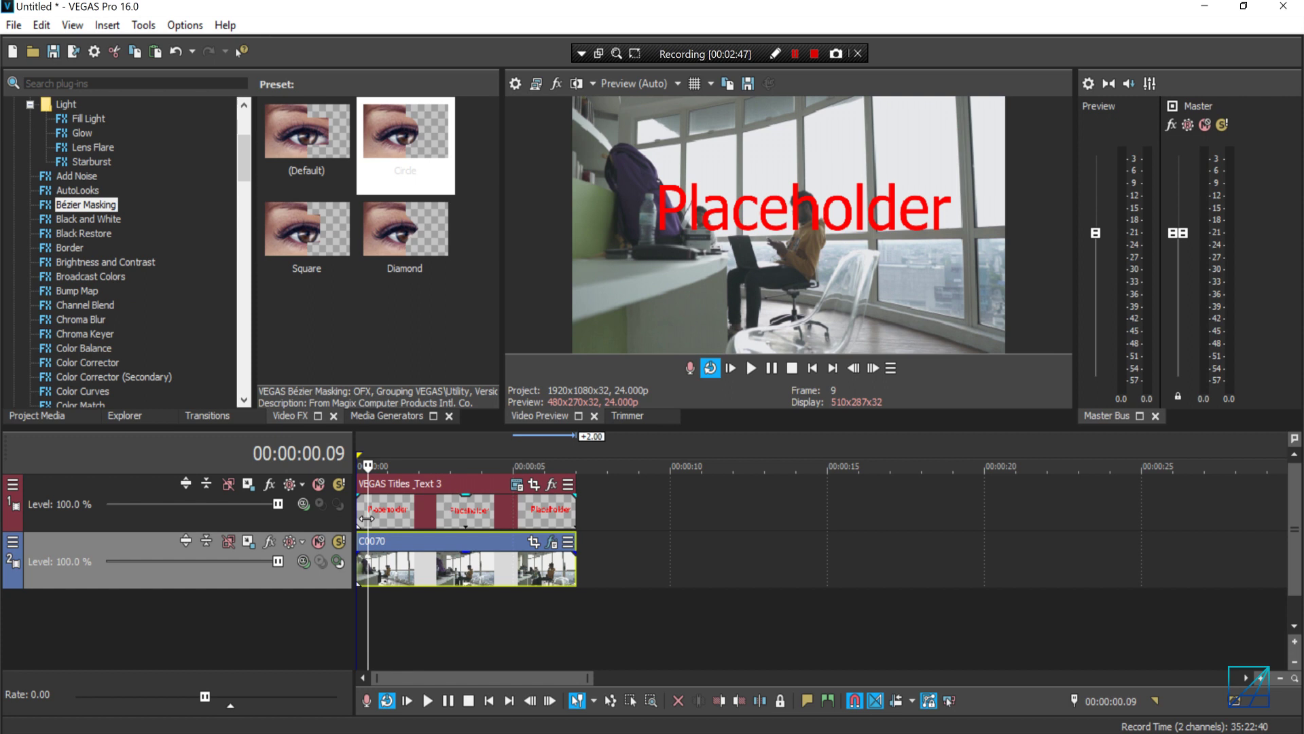
- Replace the title's Placeholder text with 'Haloooo'
left_click(443, 506)
key("ctrl+Home")
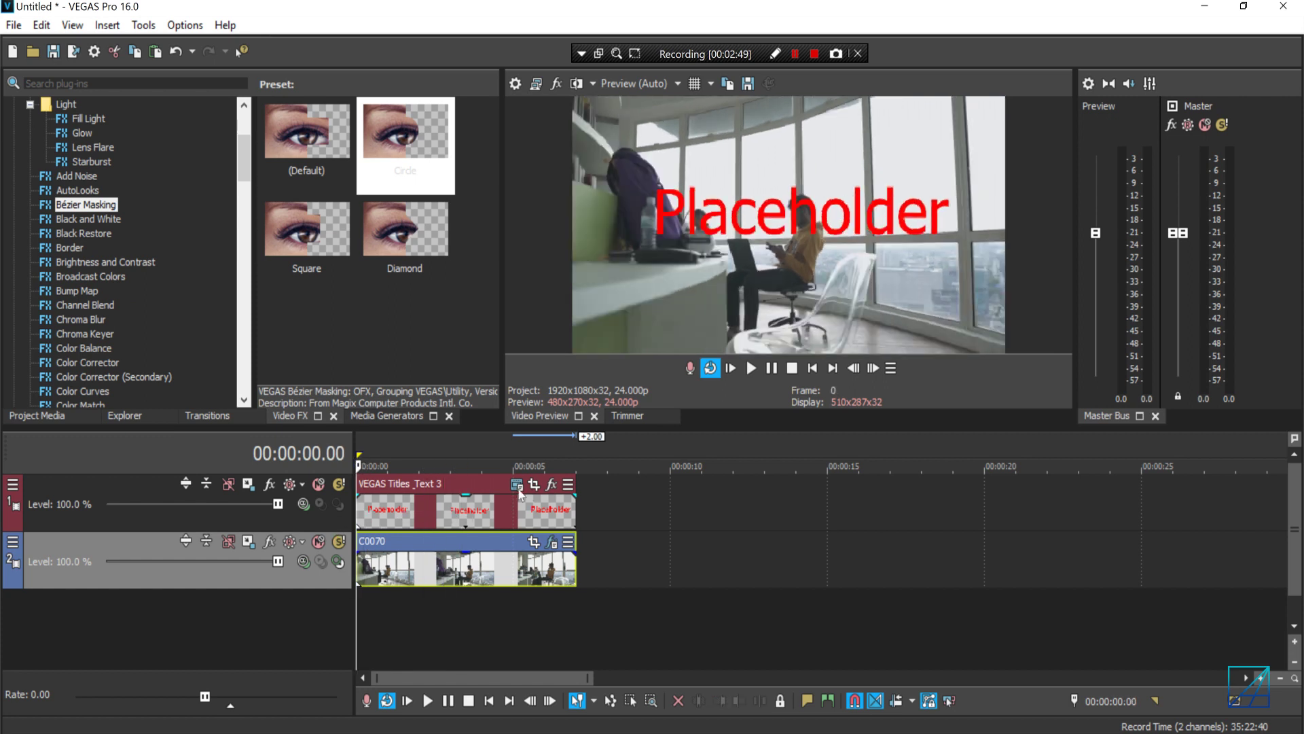
left_click(517, 486)
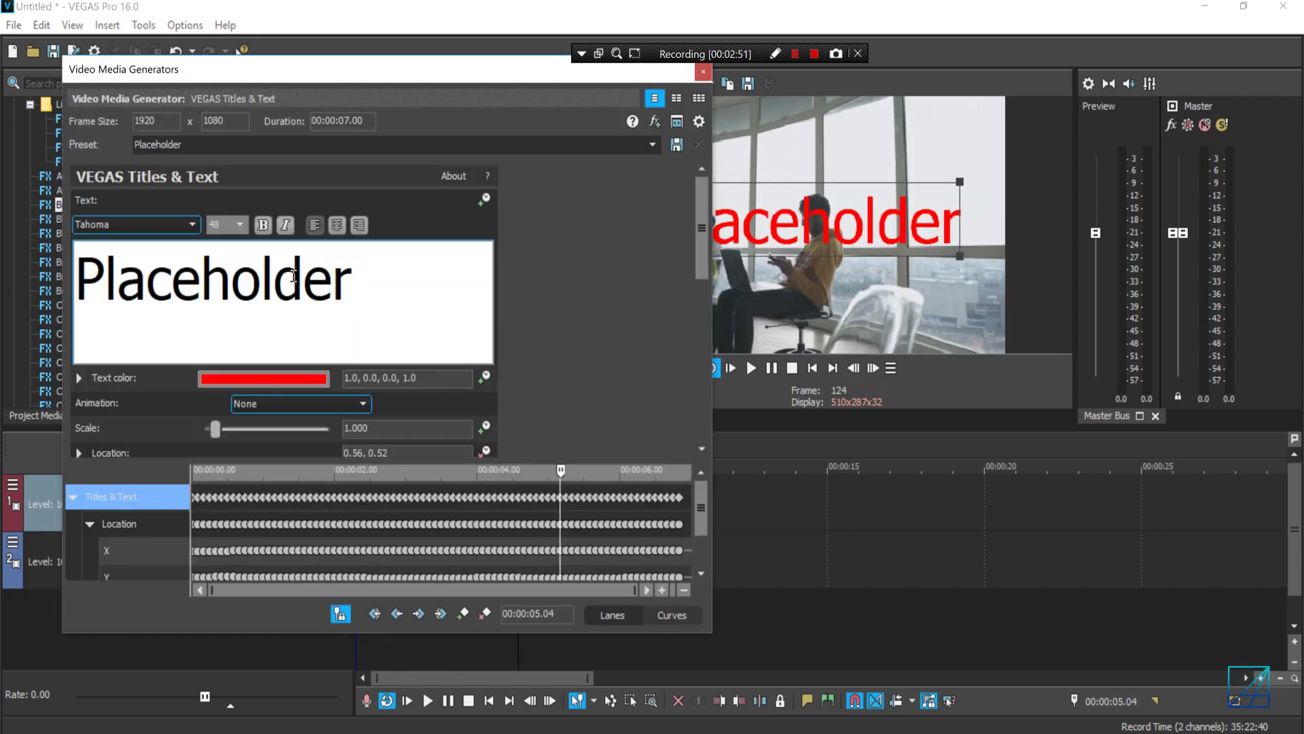
double_click(294, 275)
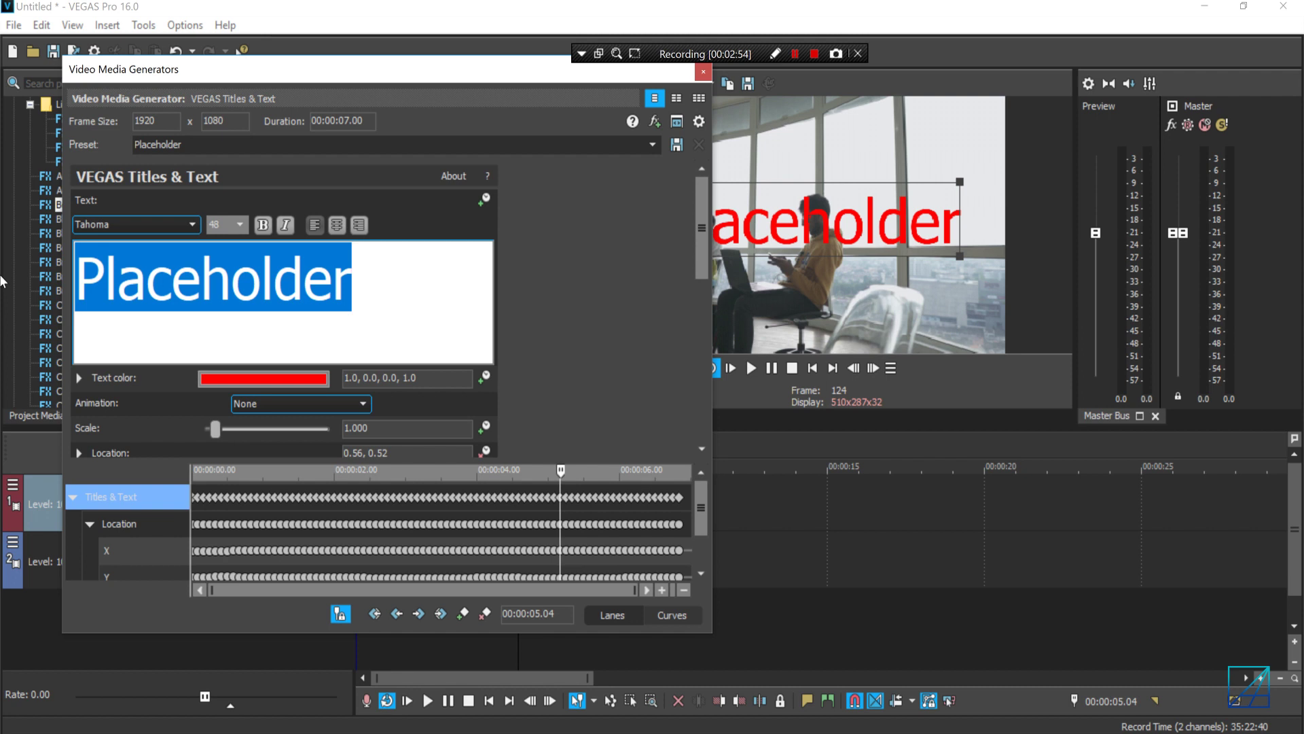
type("Haloooo")
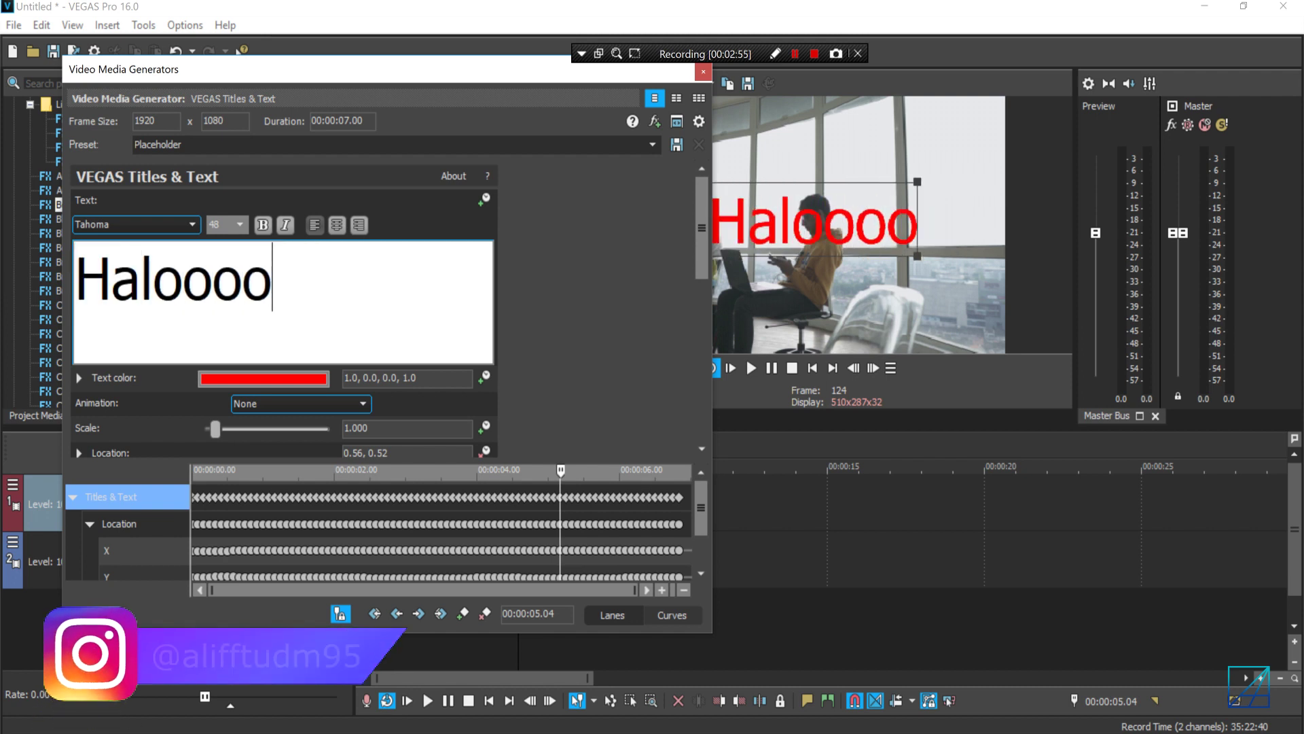
- Set the Haloooo text to the VDS font and colour it blue
double_click(304, 315)
left_click(192, 224)
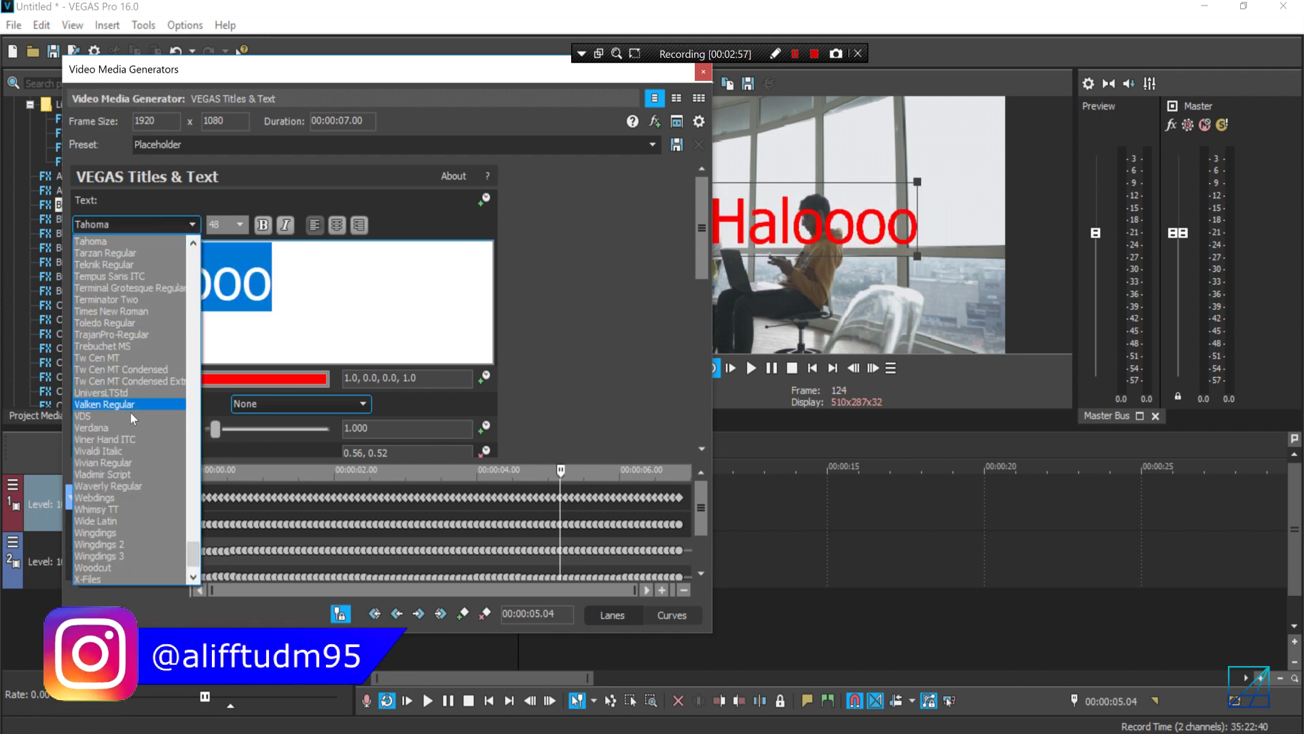
left_click(199, 299)
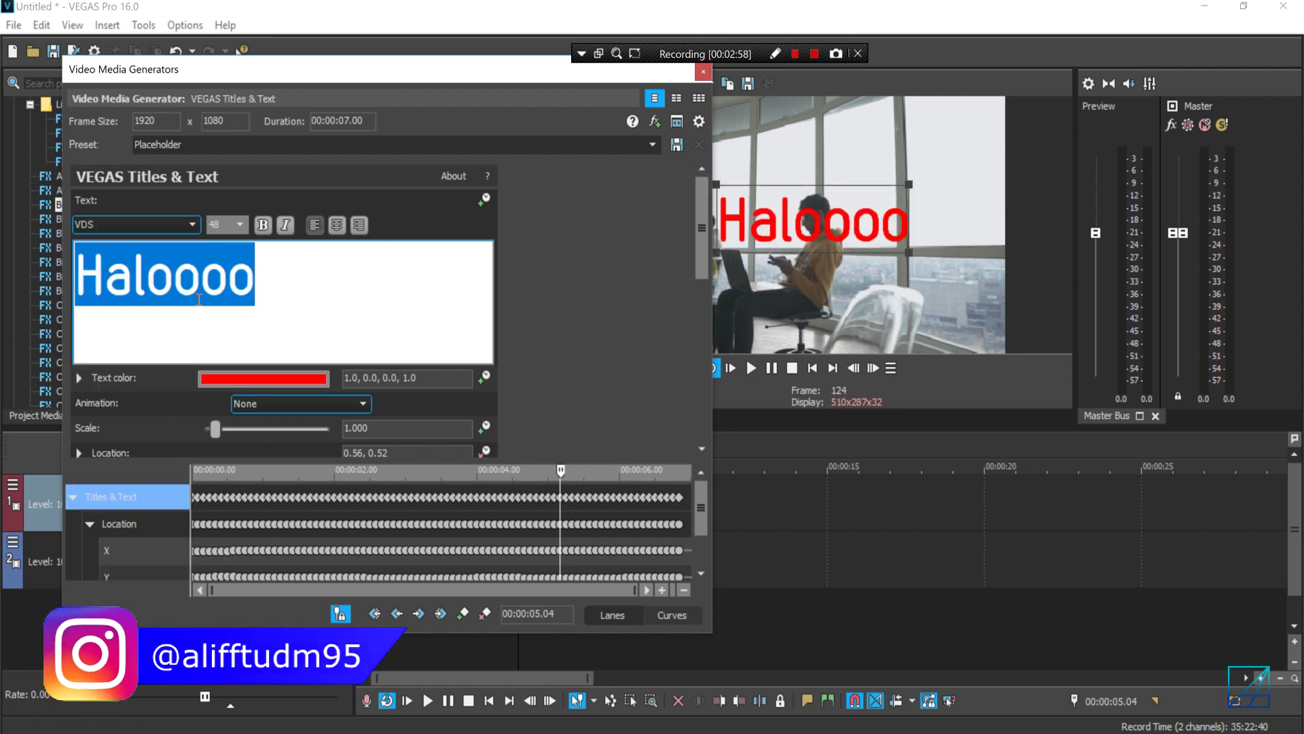
left_click(239, 383)
left_click_drag(241, 425, 293, 422)
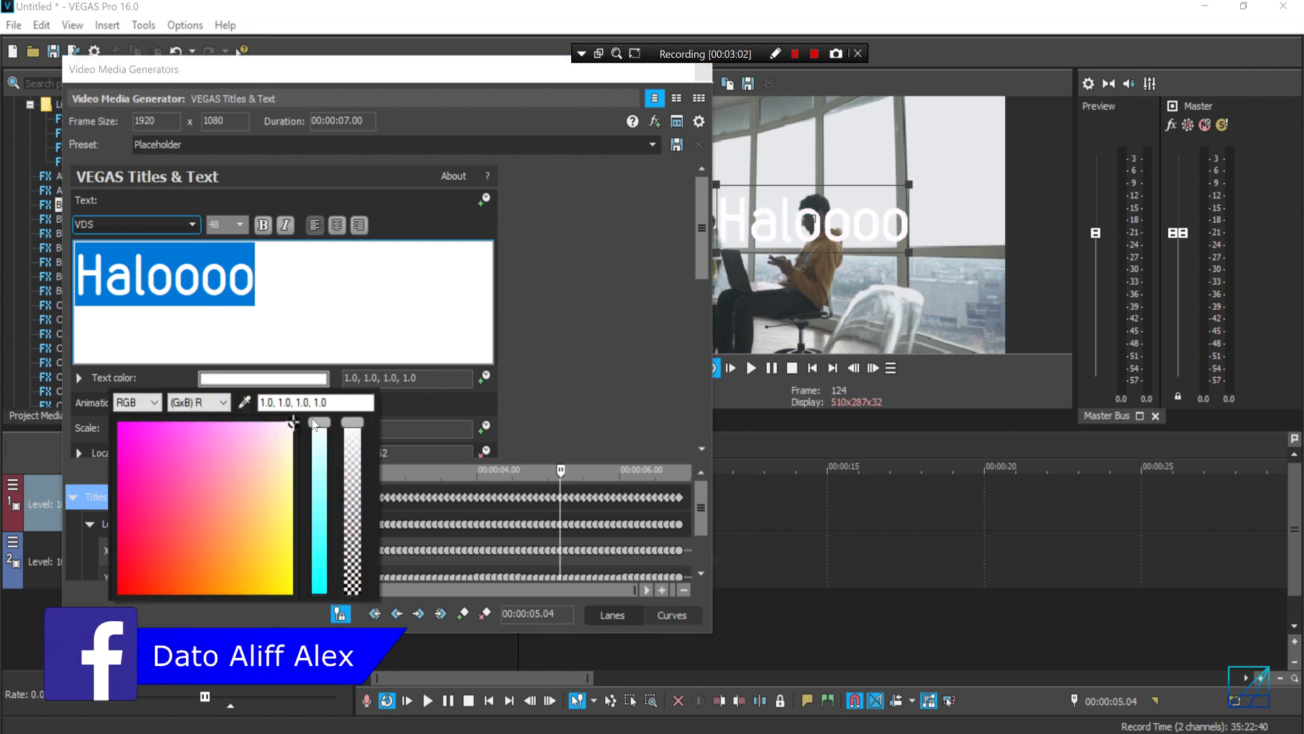
left_click(212, 524)
left_click_drag(310, 532, 318, 573)
left_click(157, 426)
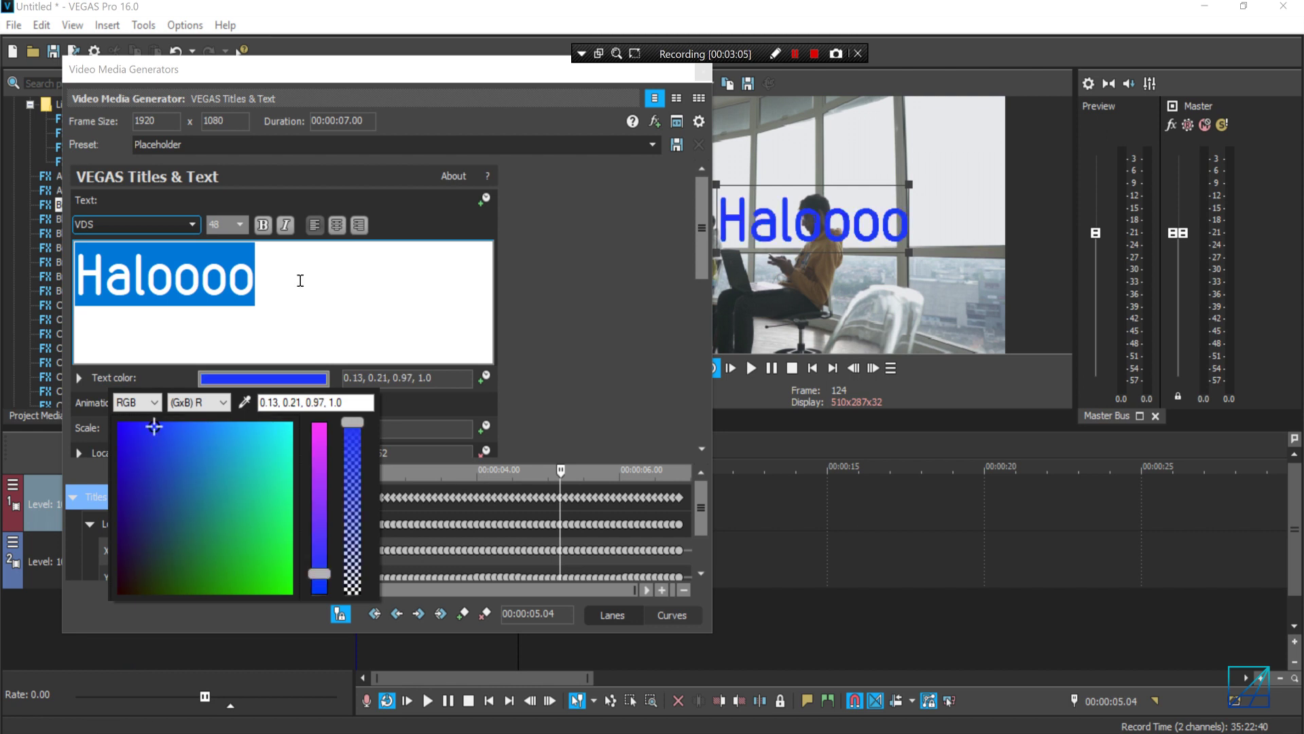
- Shrink the Haloooo title with Pan/Crop and shift it right beside the man's head
left_click(703, 71)
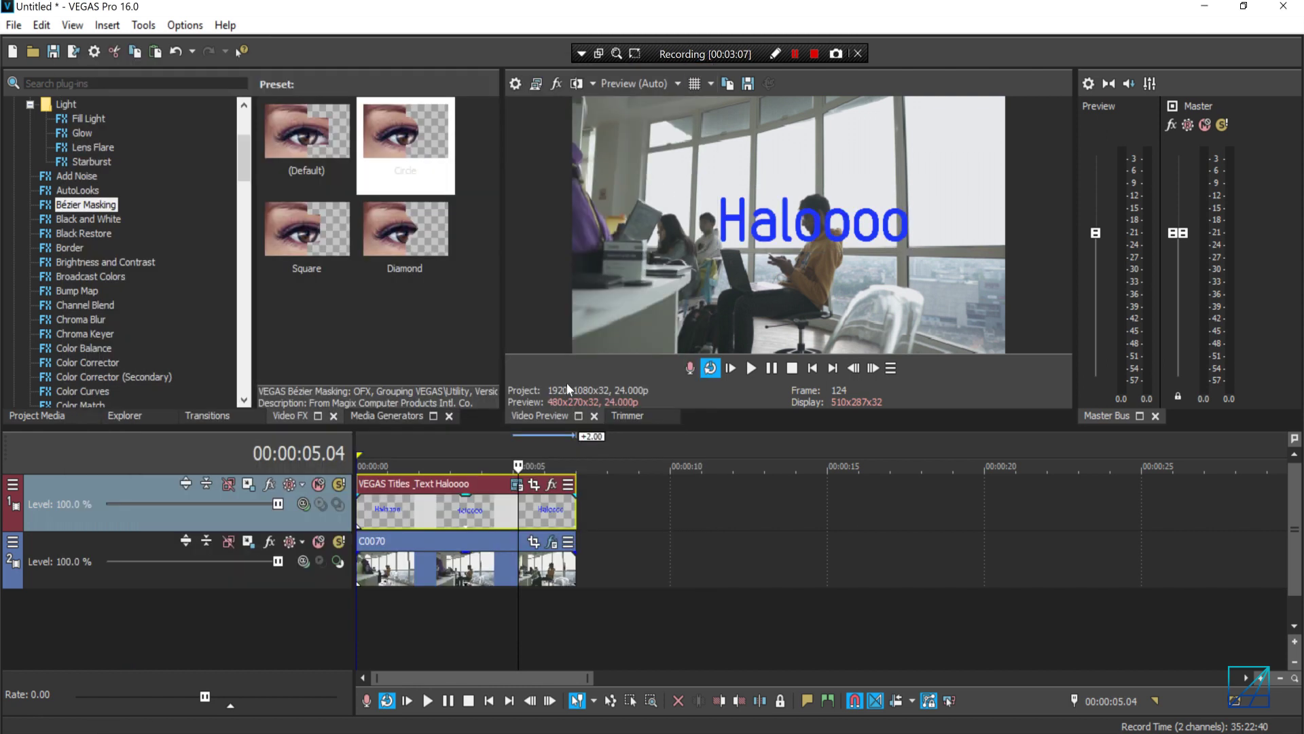
left_click(360, 515)
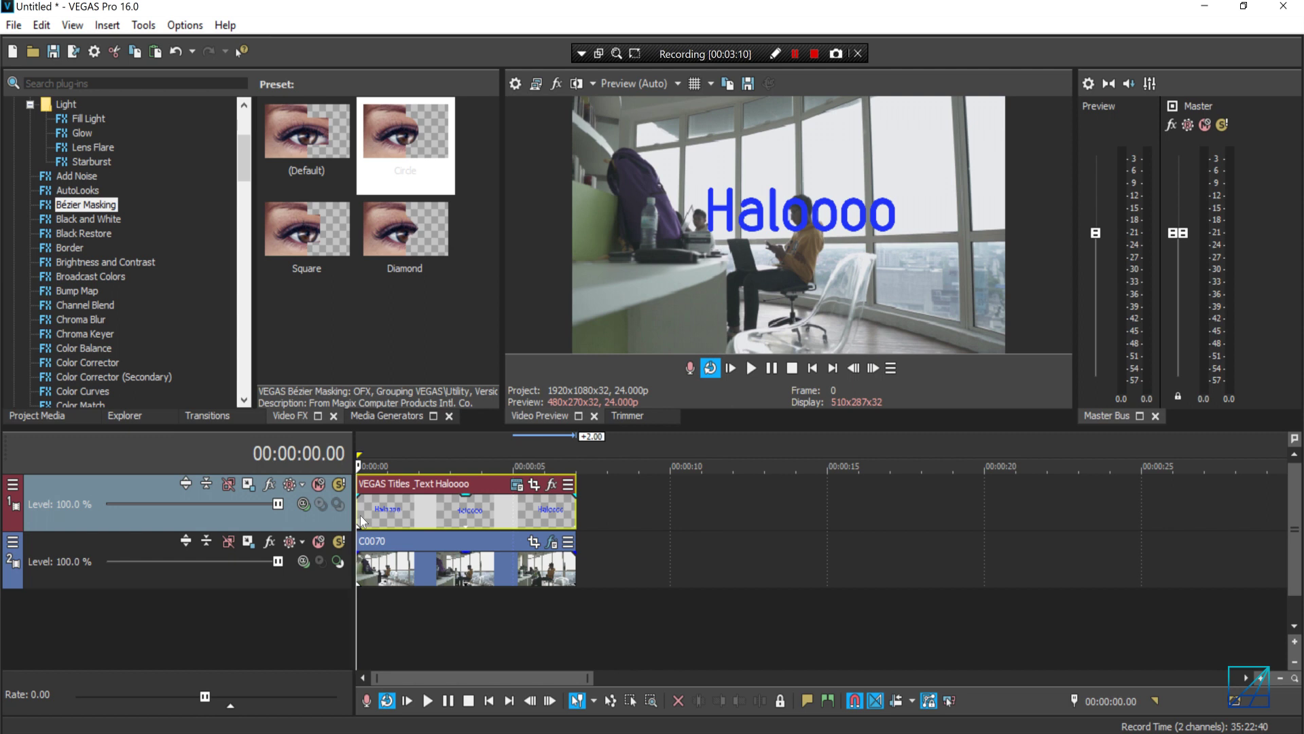
left_click(535, 485)
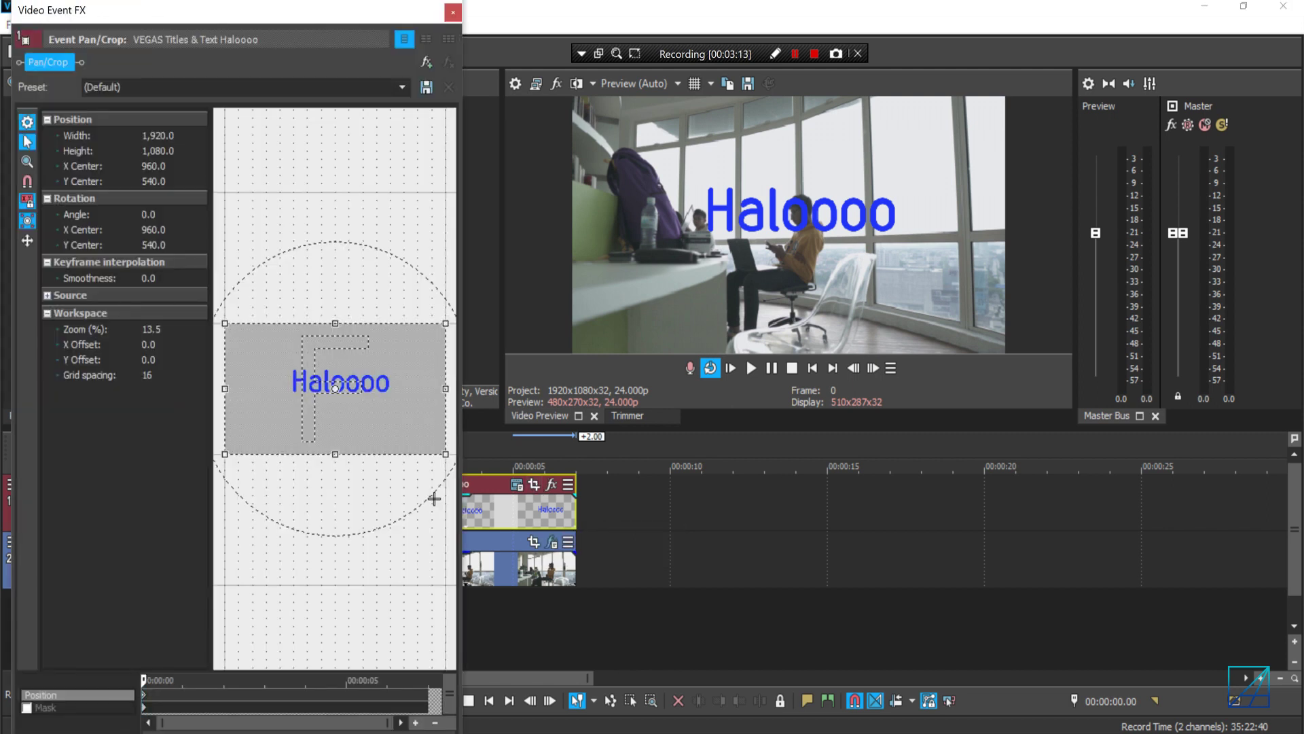
left_click_drag(445, 455, 506, 490)
left_click_drag(397, 434, 333, 436)
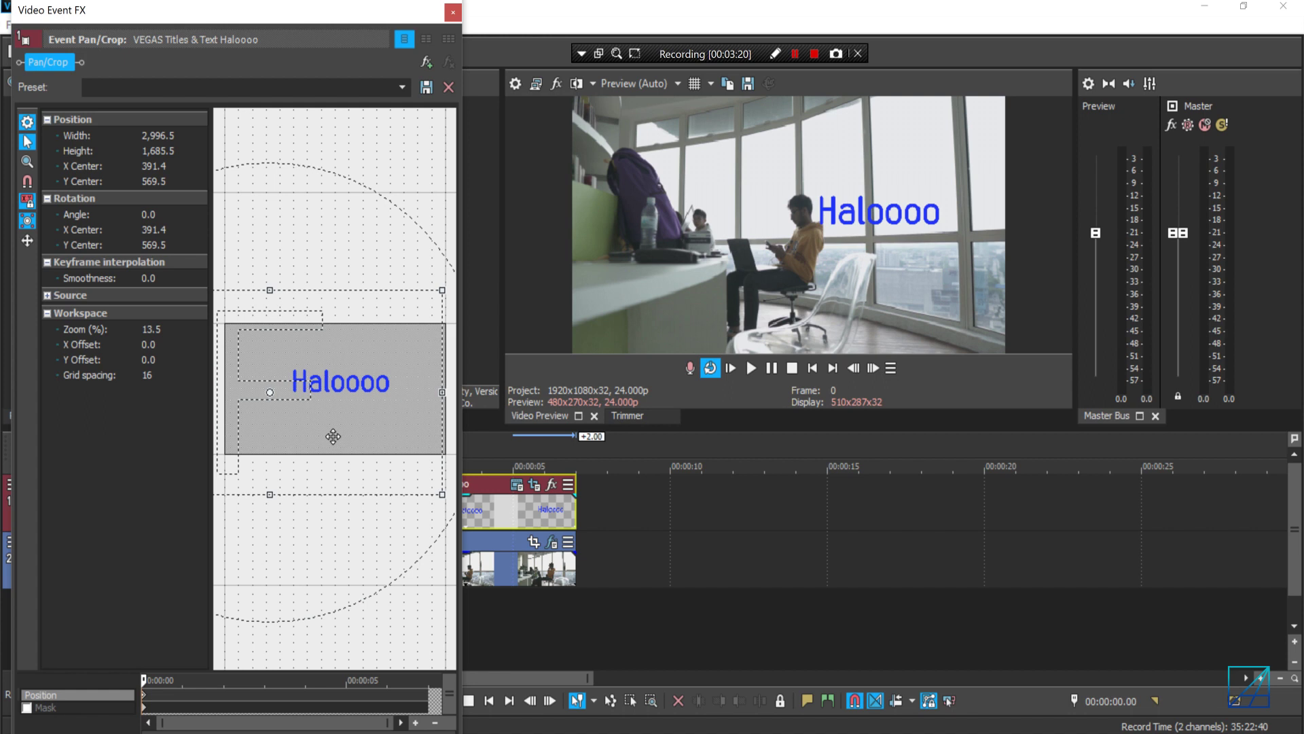
left_click(453, 12)
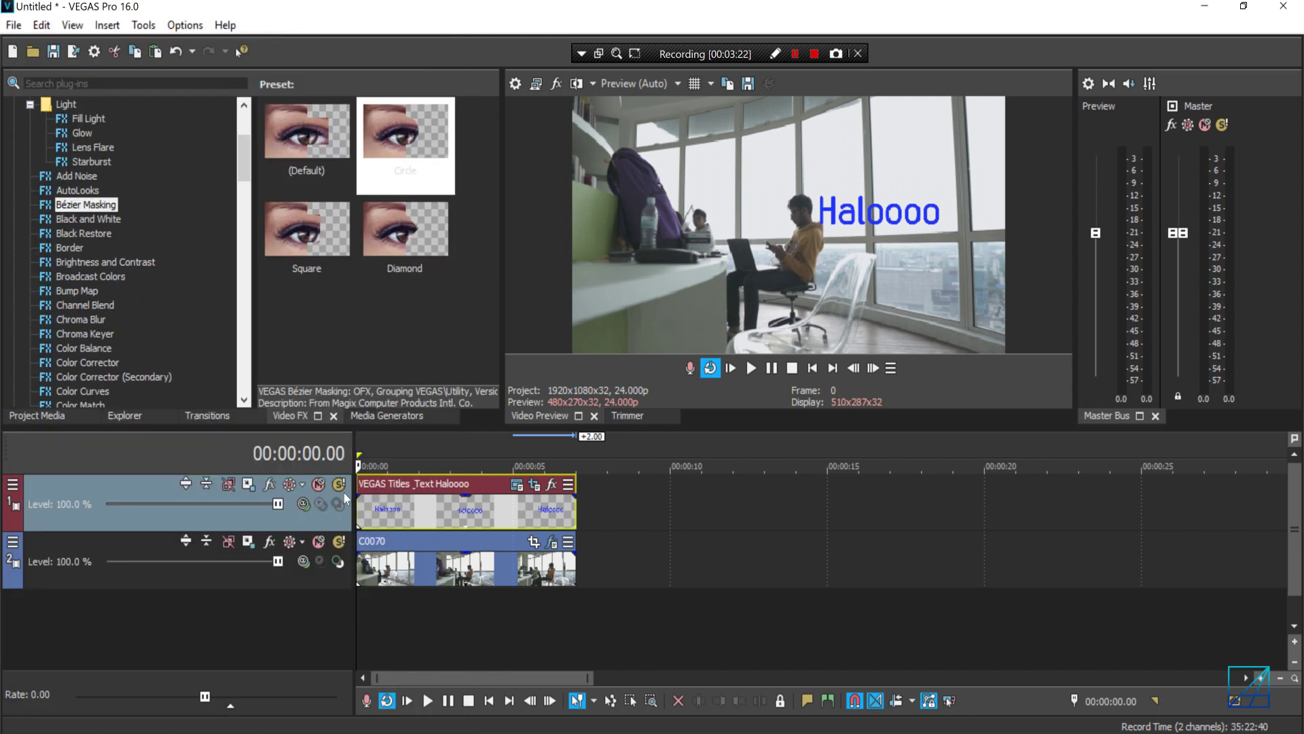
- Put Audi.jpg on a new top track and stretch it to the video's length
left_click(366, 515)
mouse_move(366, 466)
left_mouse_down()
mouse_move(538, 466)
mouse_move(358, 466)
left_mouse_up()
left_click(51, 415)
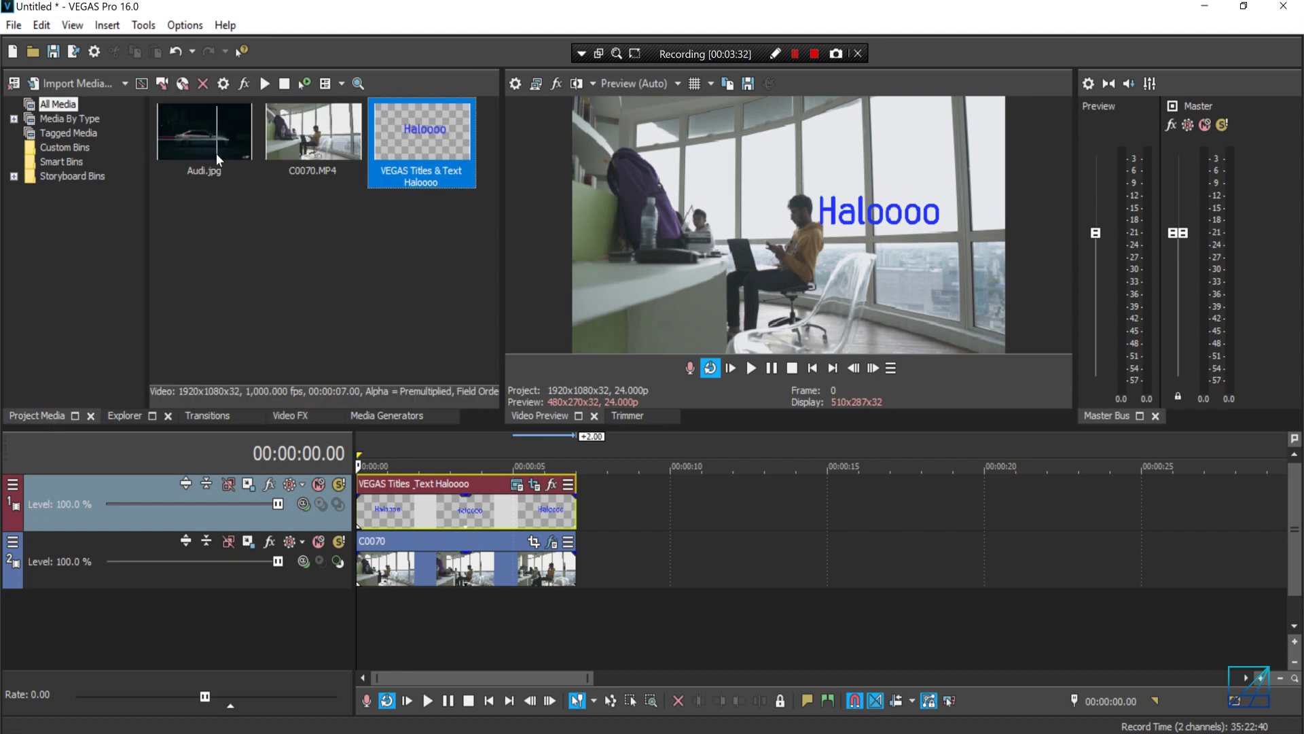
left_click_drag(216, 154, 478, 525)
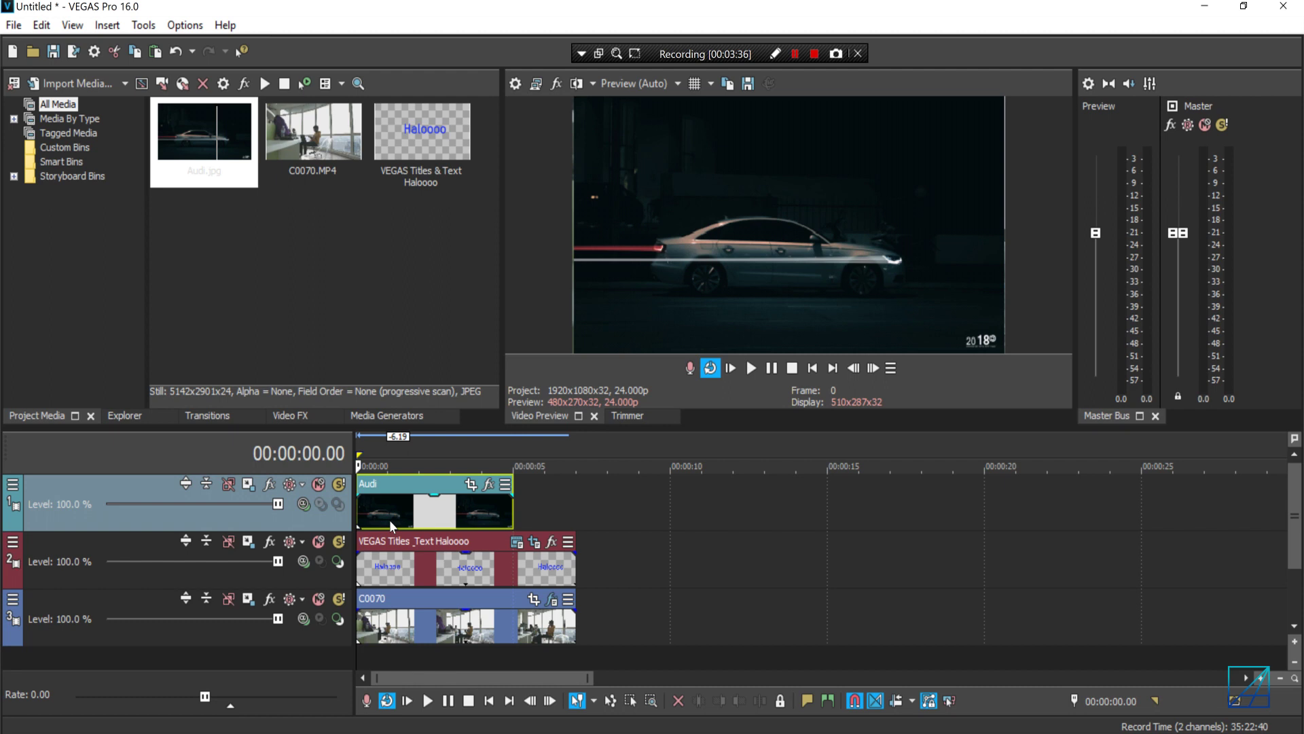
left_click_drag(513, 517, 576, 518)
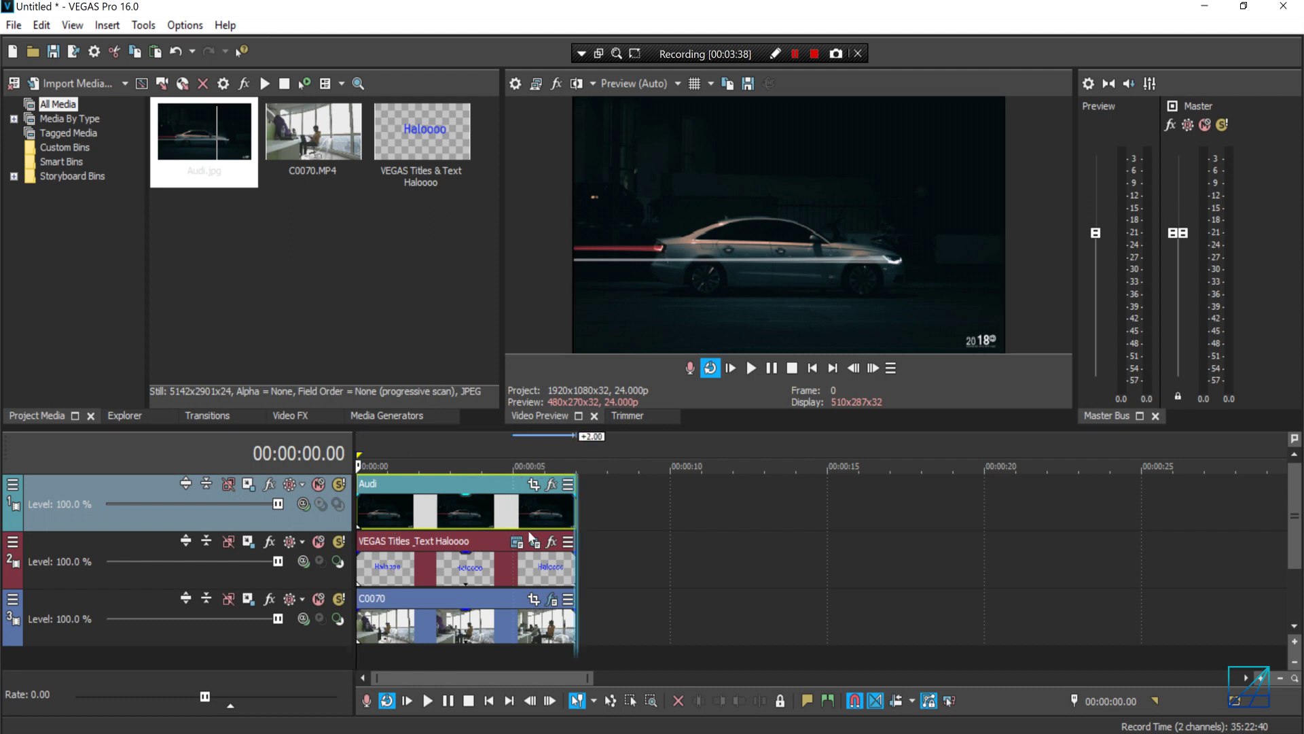
left_click(437, 519)
- Apply the default Picture In Picture to the Audi clip, scaling it to 0.197 left of the head
left_click(272, 416)
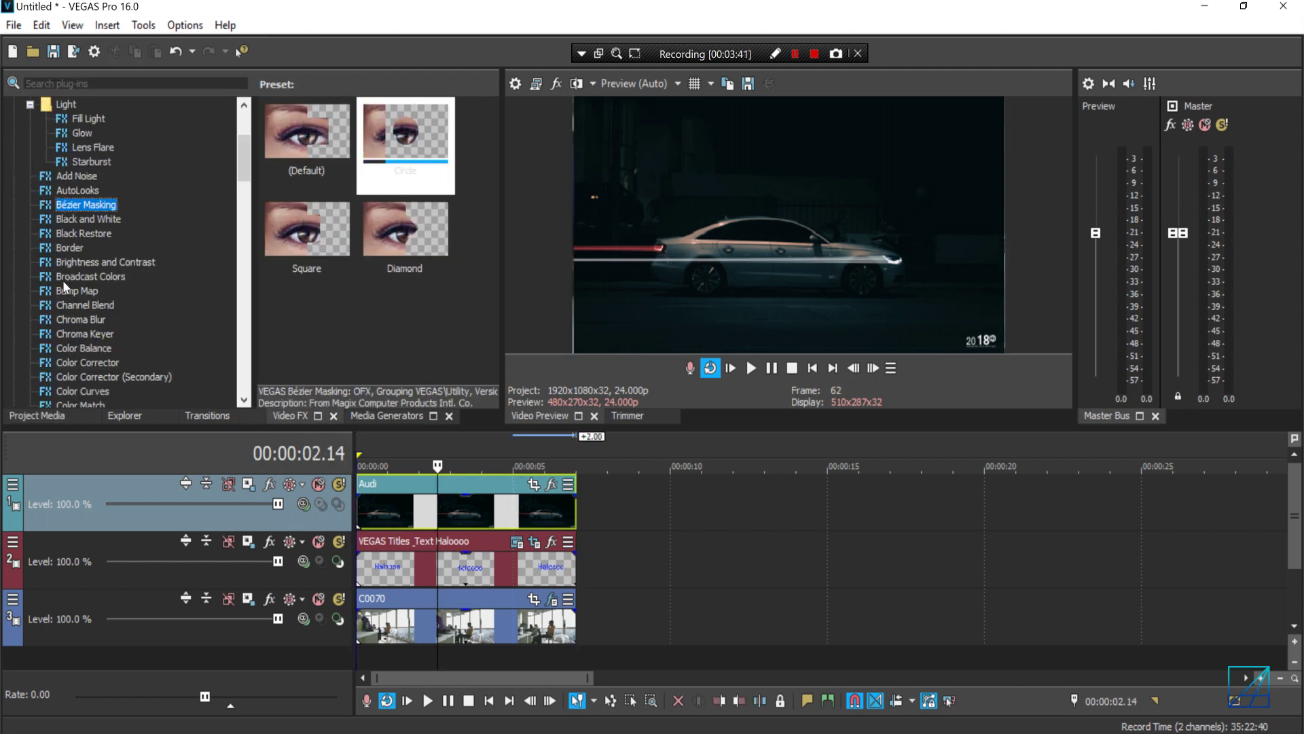
key("p")
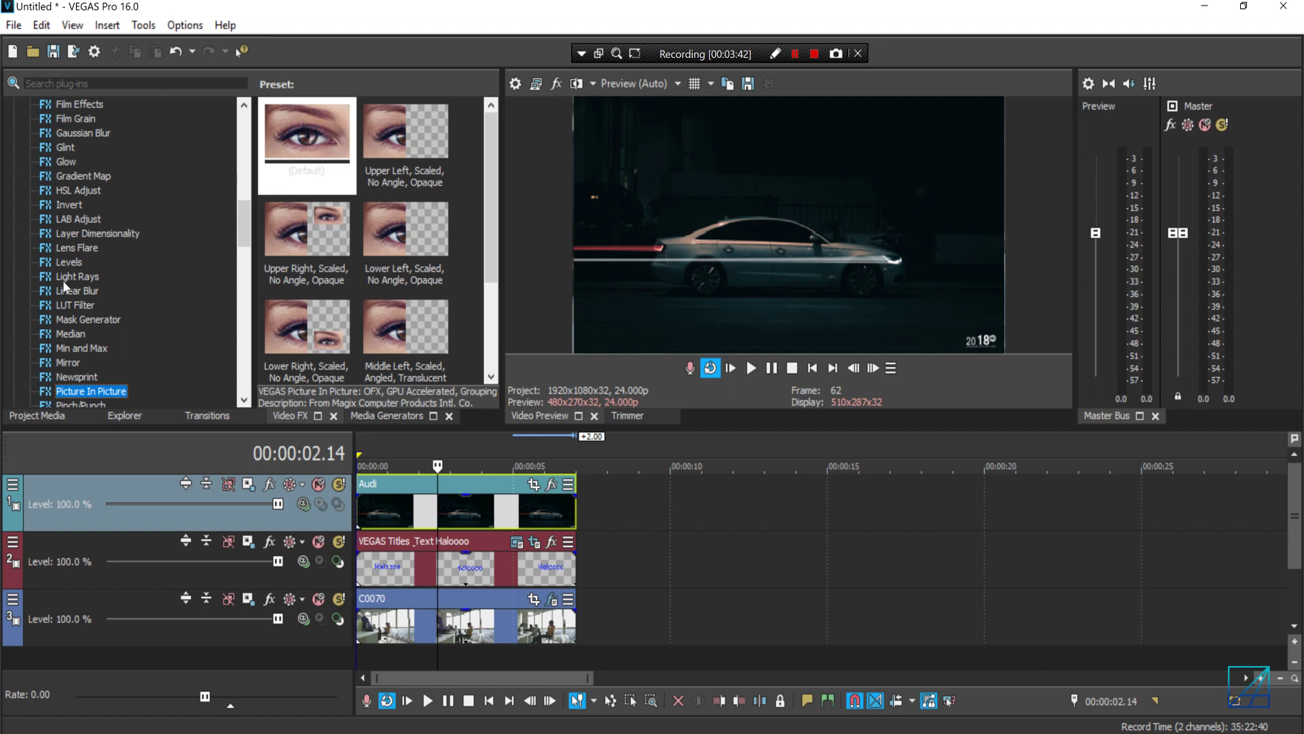
left_click_drag(307, 125, 397, 520)
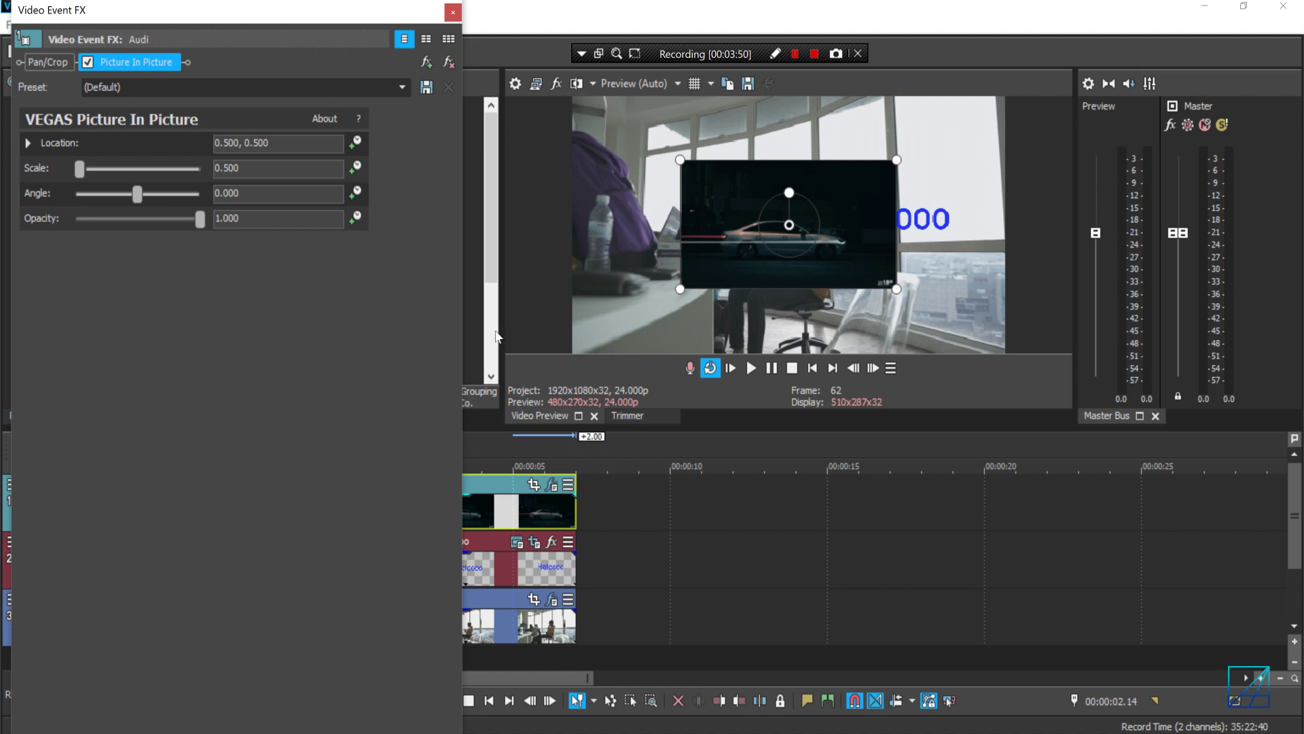
left_click_drag(894, 159, 773, 215)
scroll(773, 215, "down", 3)
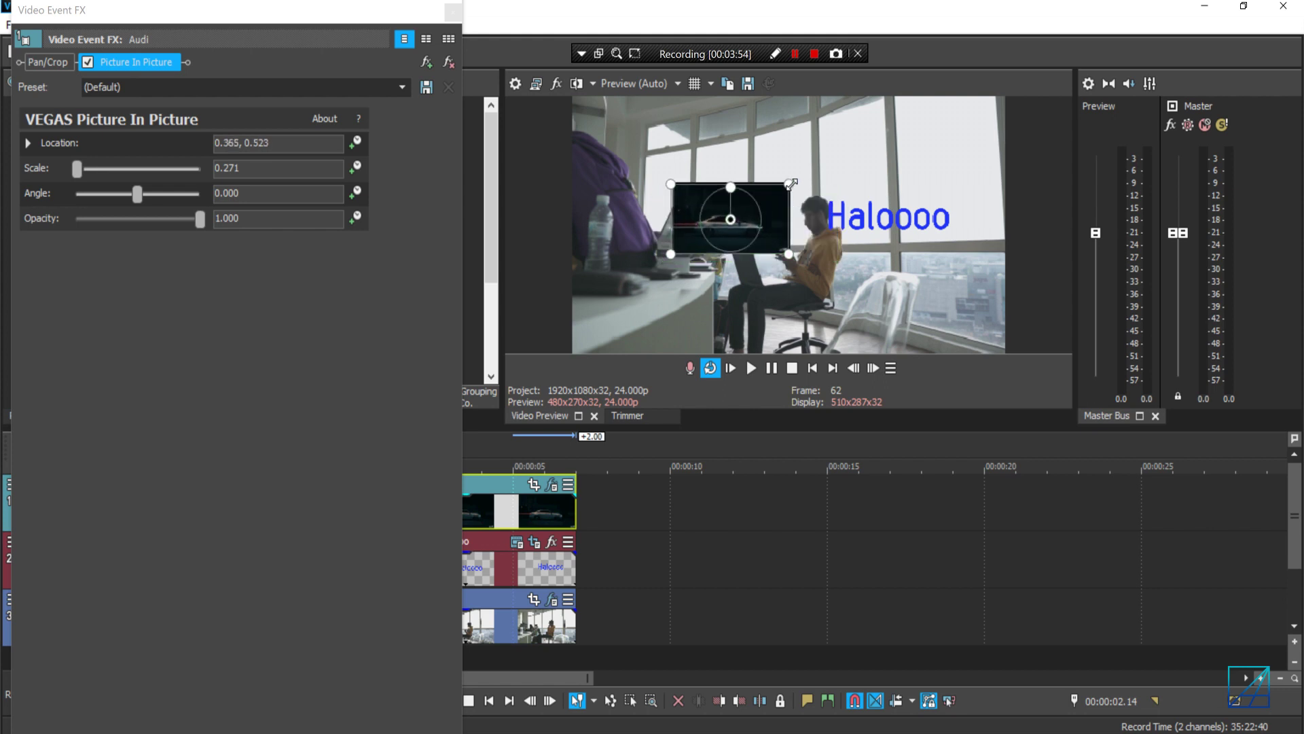
left_click_drag(756, 229, 772, 226)
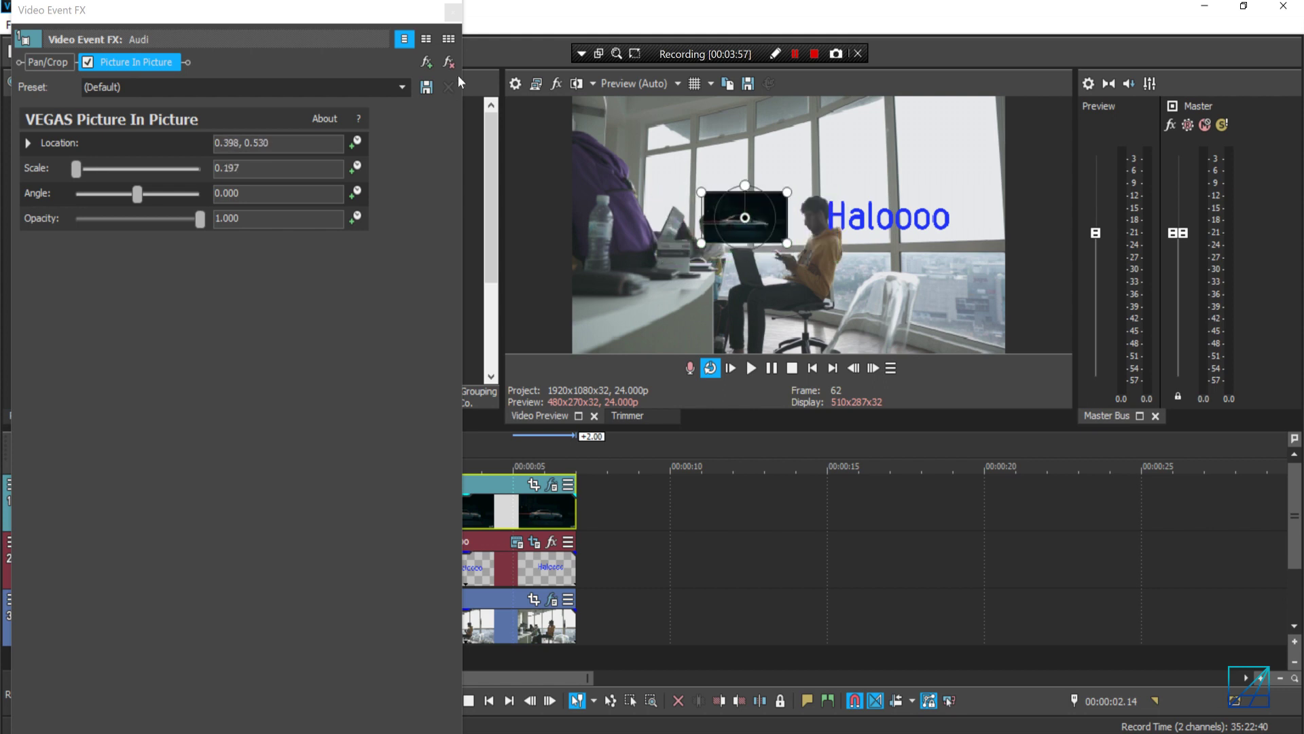
left_click(454, 13)
left_click(375, 513)
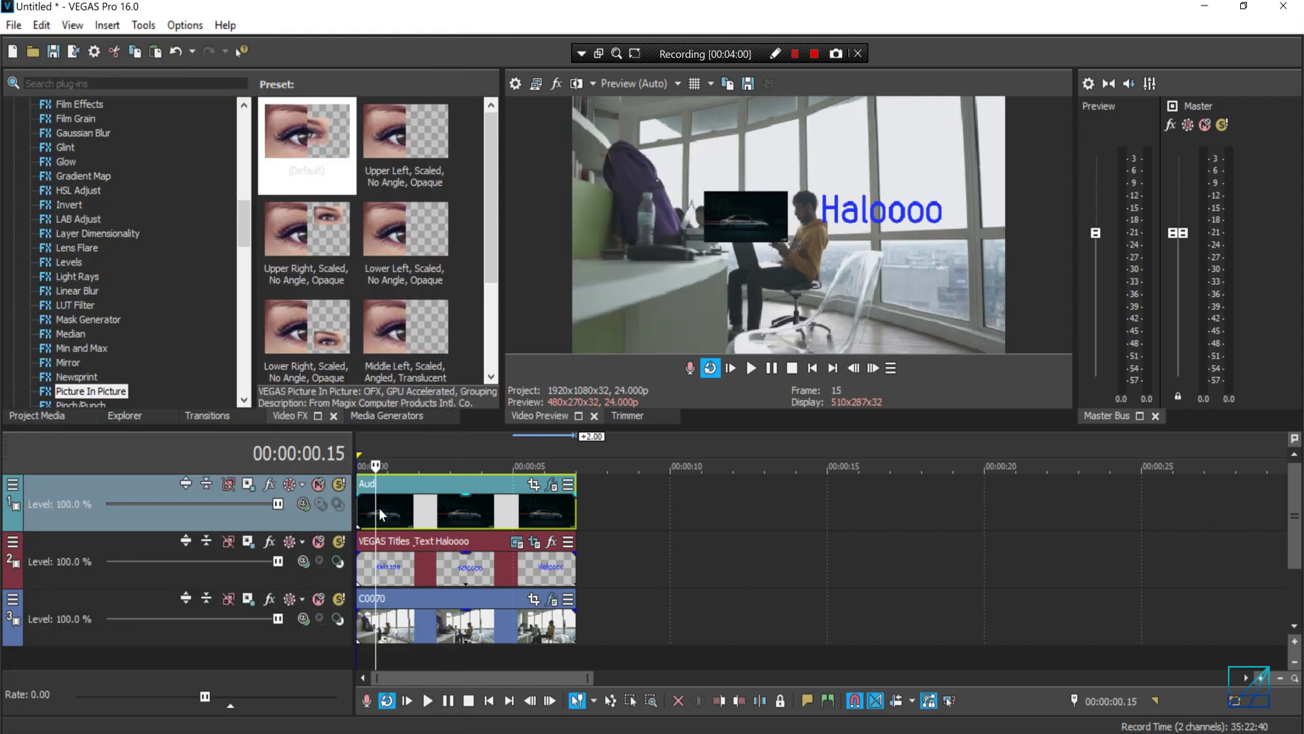
- Select C0070 and run the Copy Motion Track to PiP script for the Audi inset
left_click(375, 637)
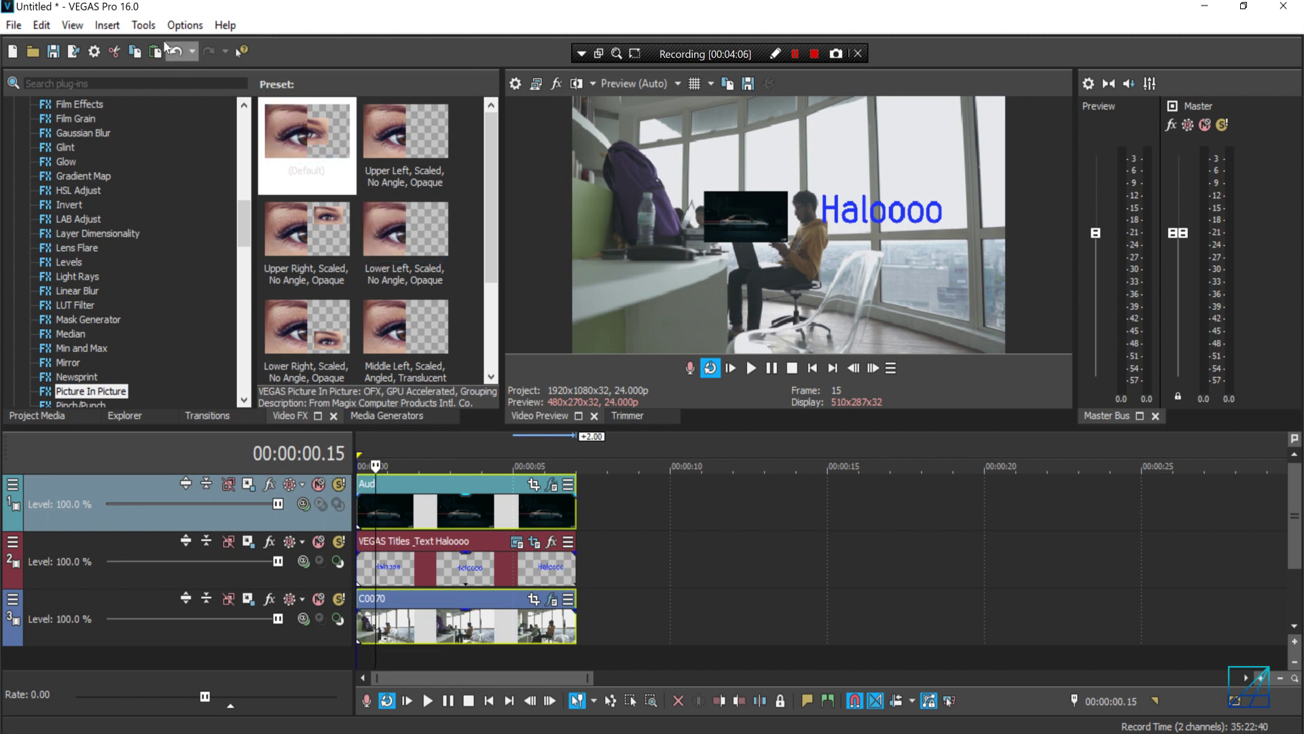
left_click(144, 25)
mouse_move(230, 350)
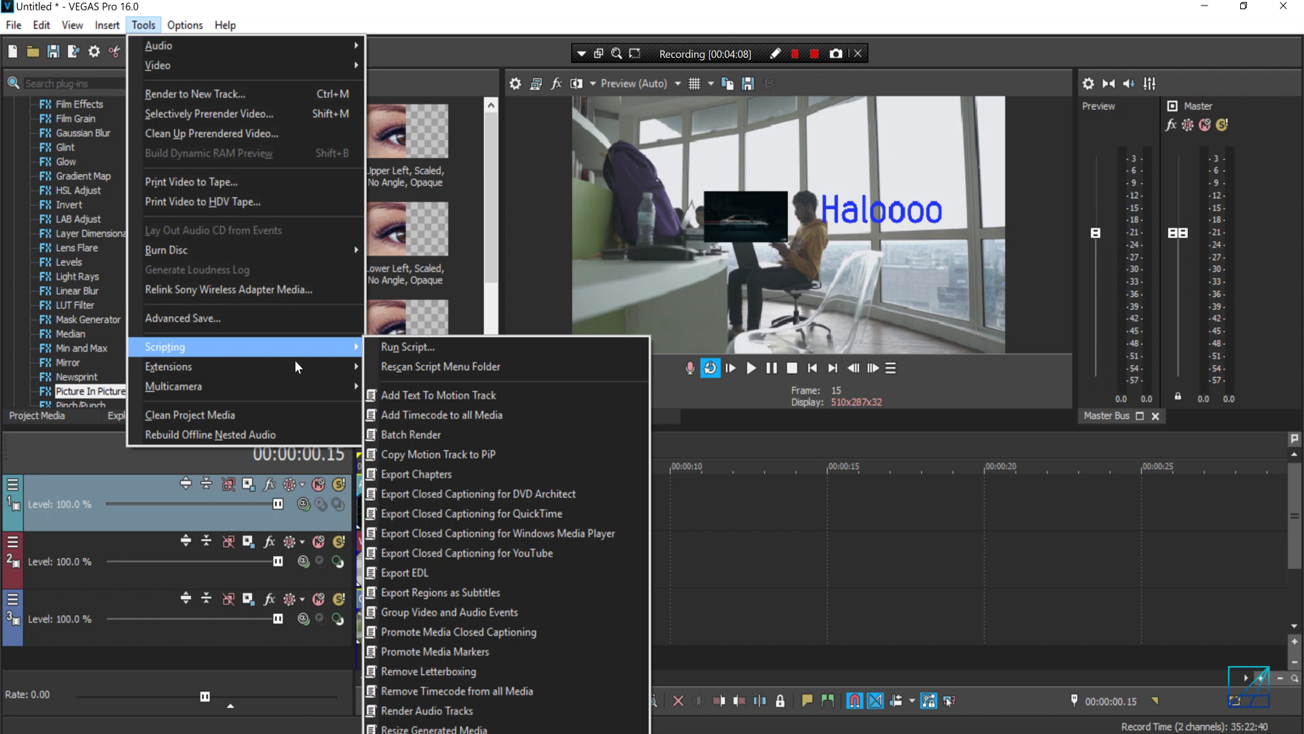
left_click(479, 454)
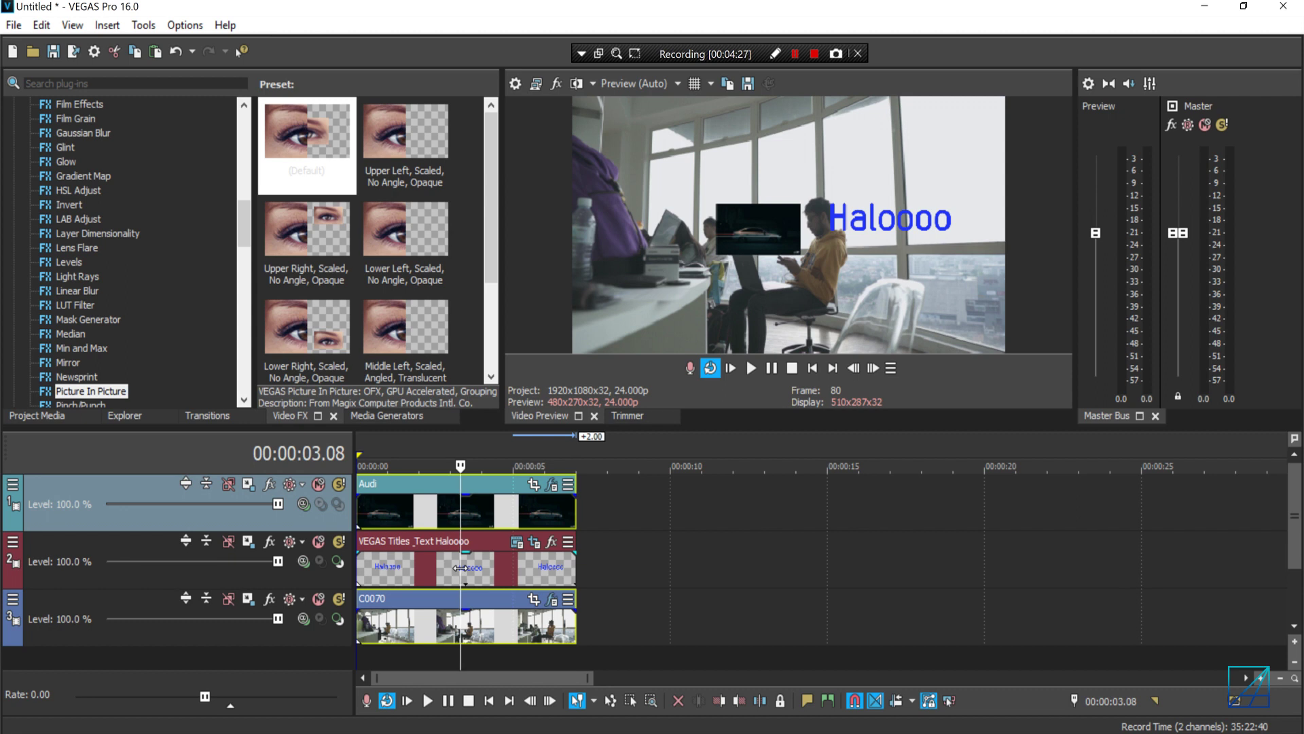
- Review playback, then add a track 1 motion keyframe at 00:00:06.00 shrinking the car inset and nudging it up-left
key("space")
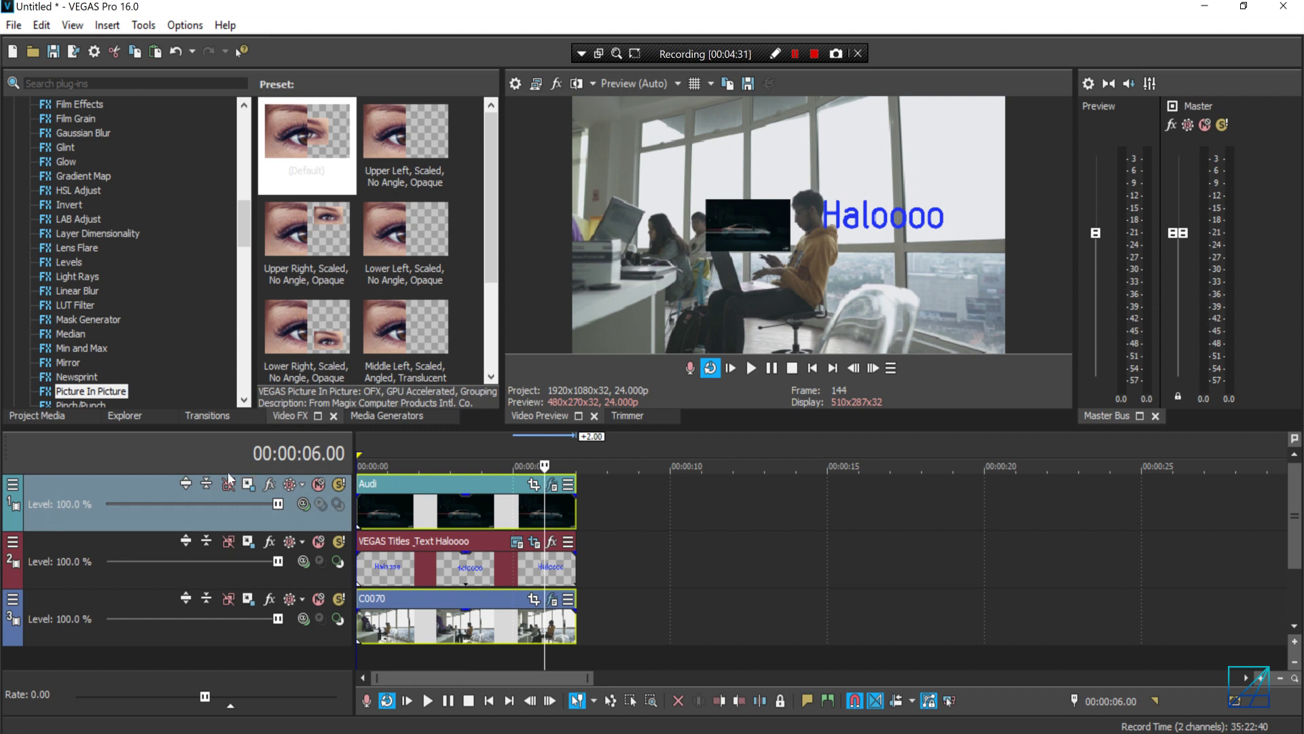
left_click(248, 485)
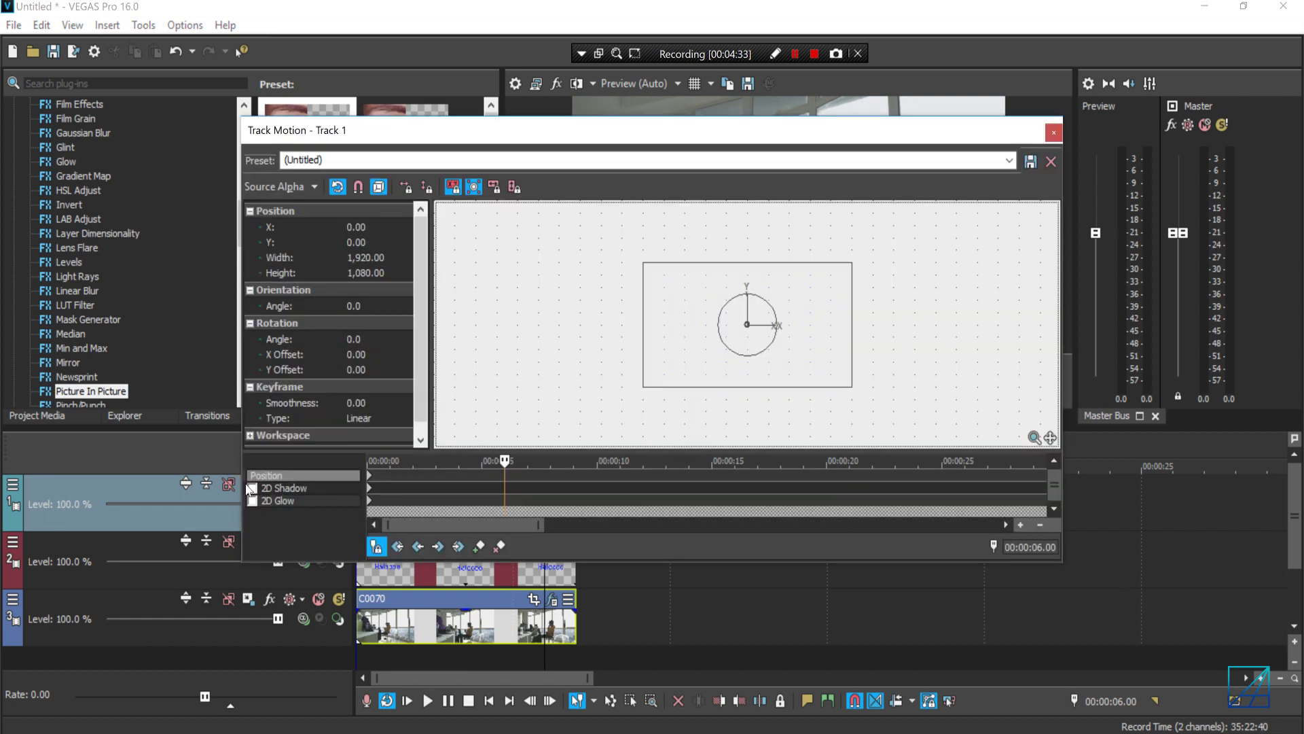
left_click_drag(481, 131, 149, 128)
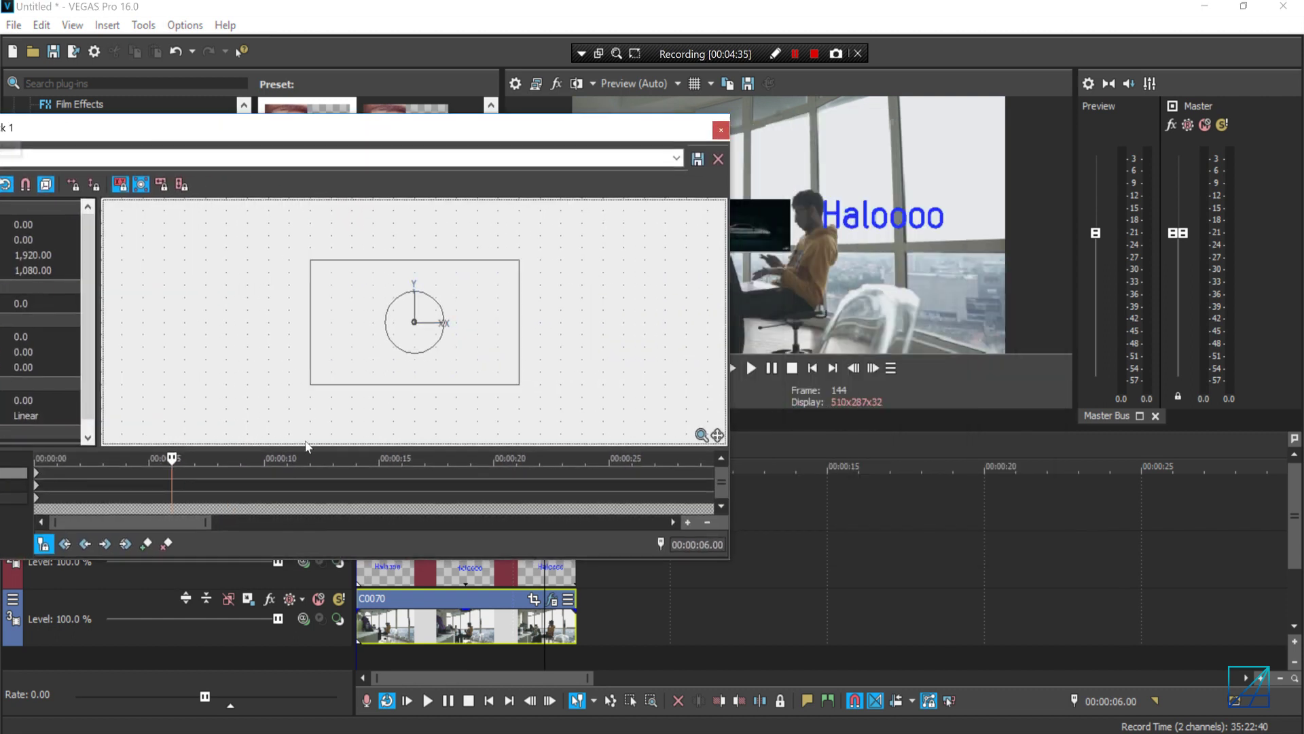
left_click(148, 543)
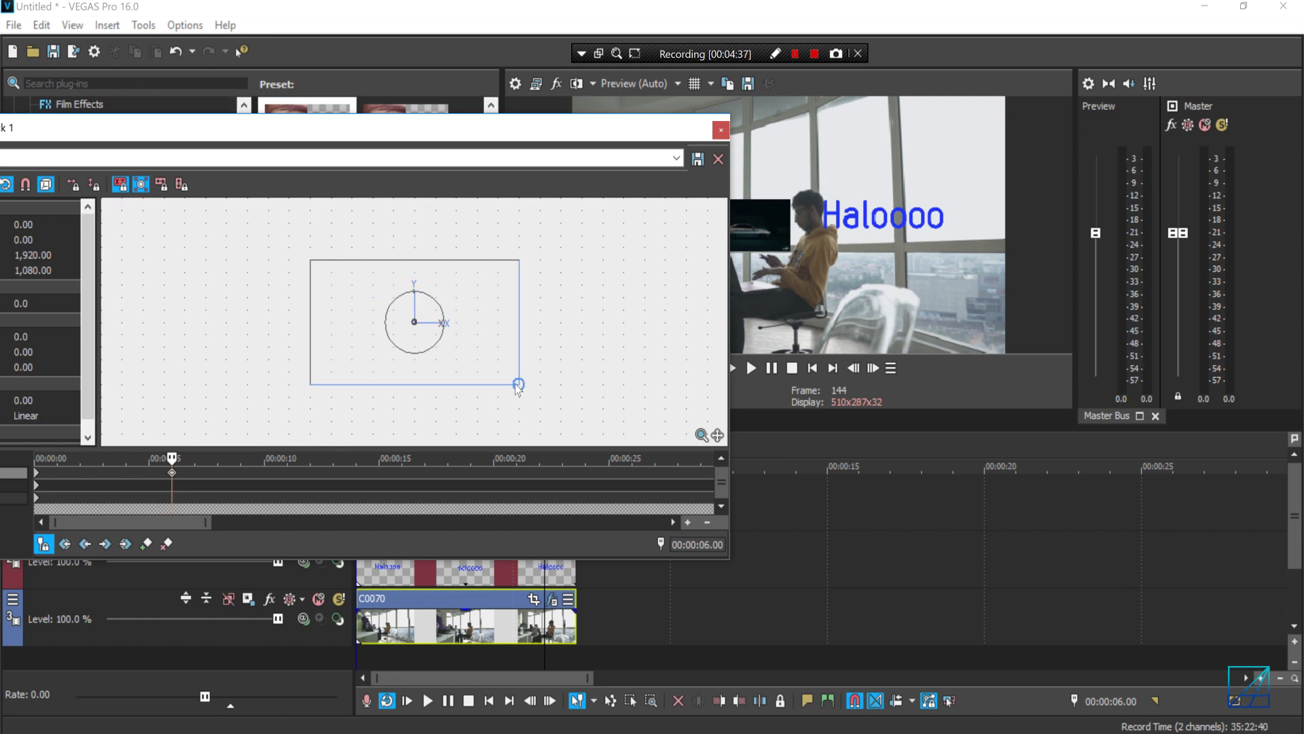
left_click_drag(506, 131, 412, 131)
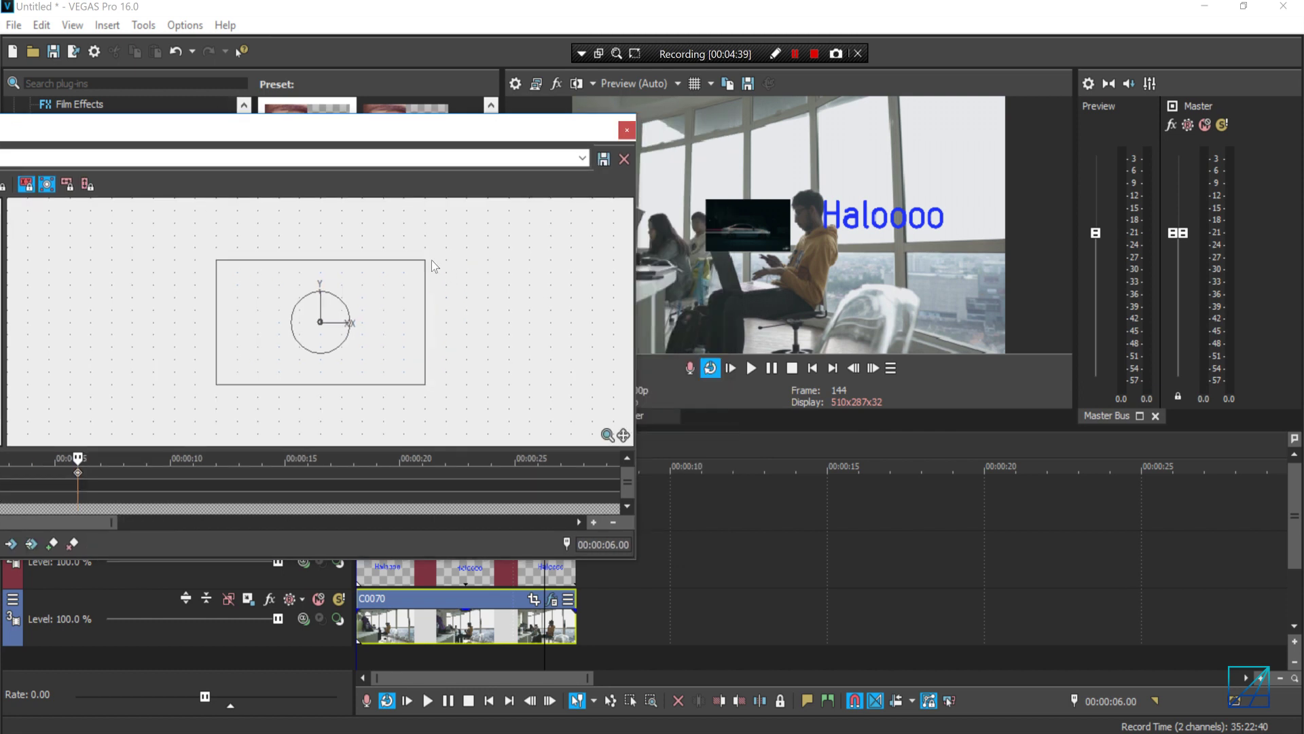
left_click_drag(426, 260, 407, 270)
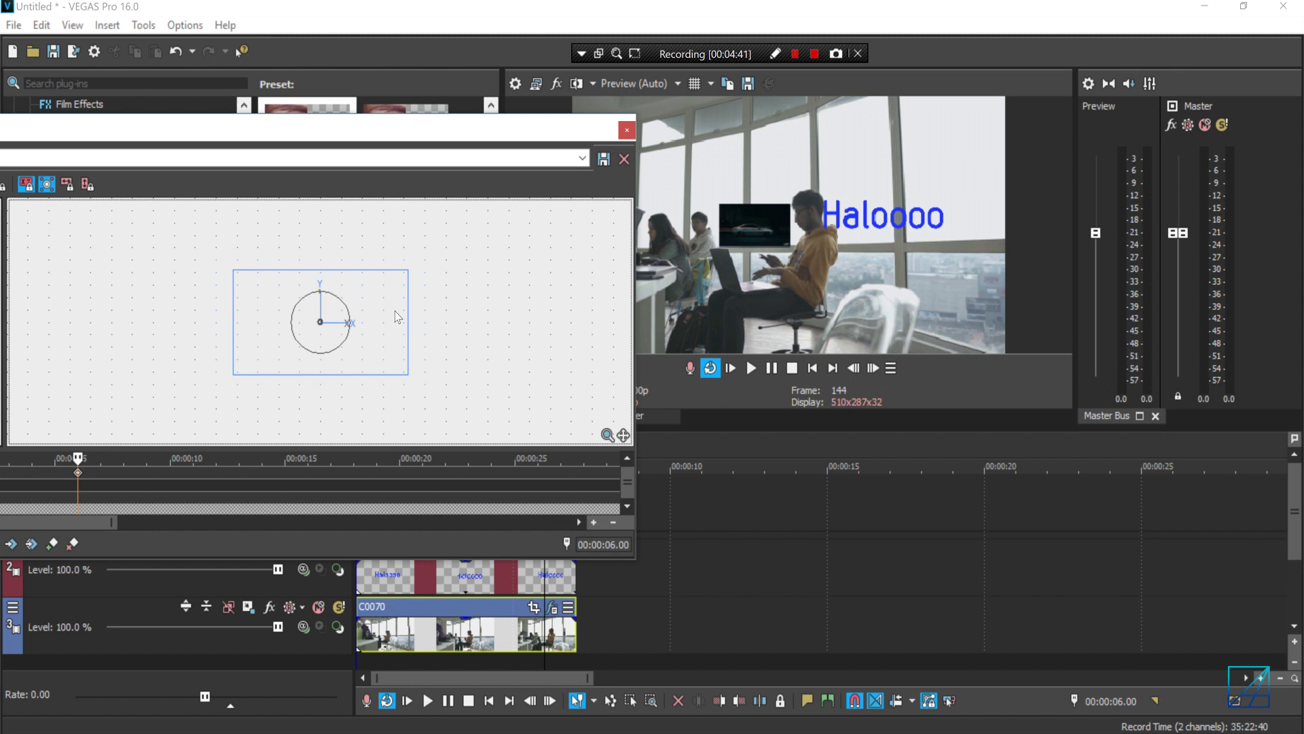
left_click_drag(399, 315, 393, 310)
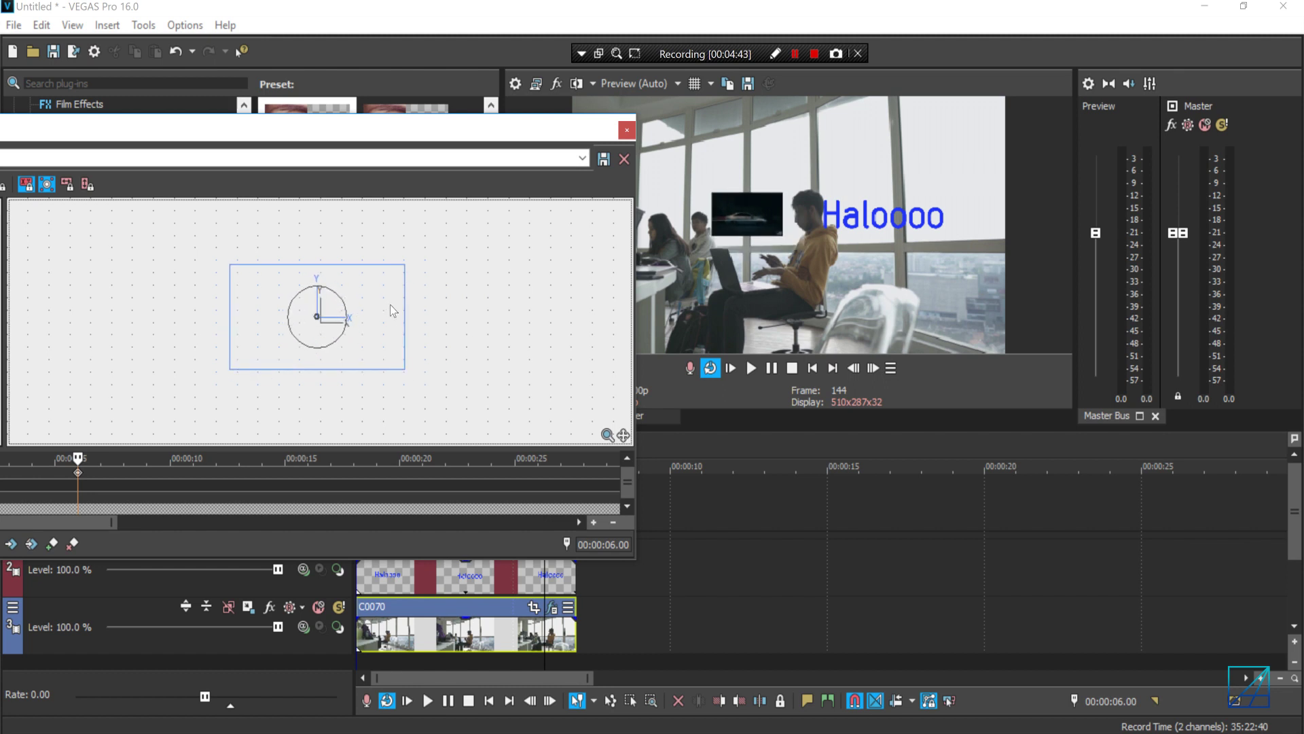
left_click(626, 130)
left_click(400, 510)
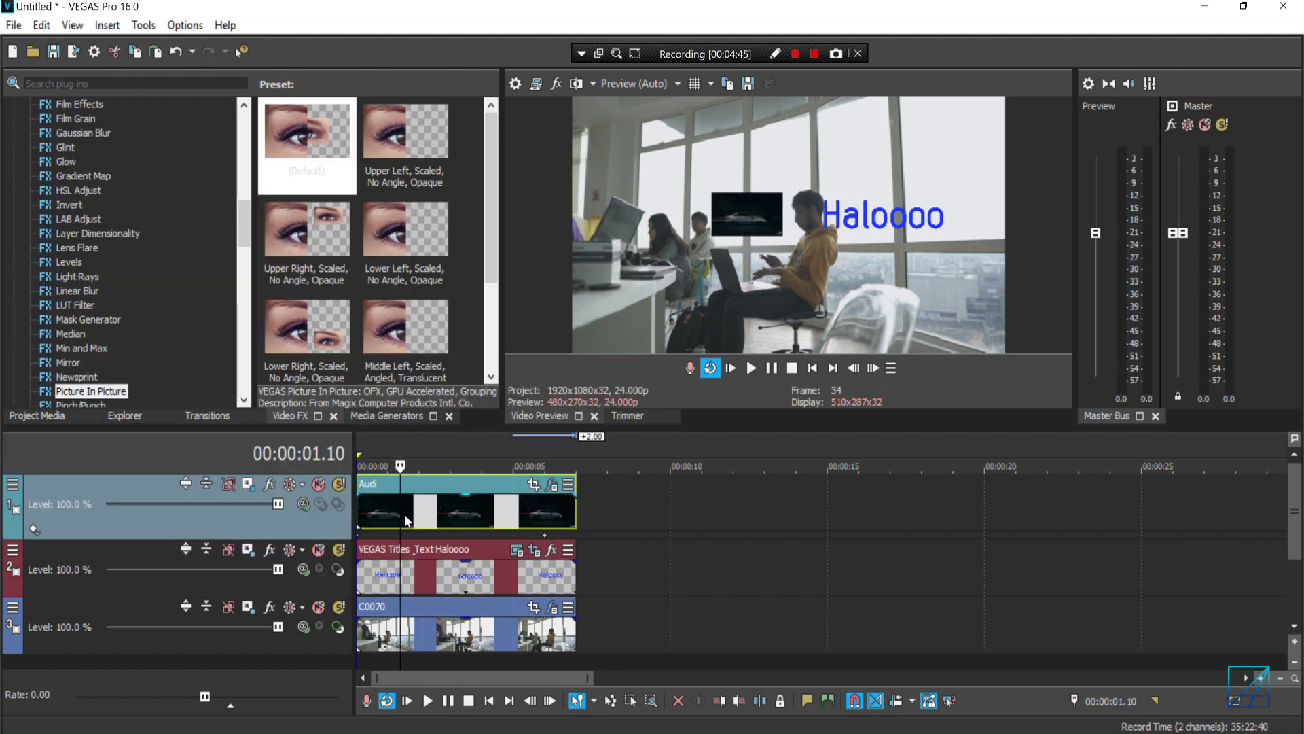
left_click_drag(398, 510, 523, 531)
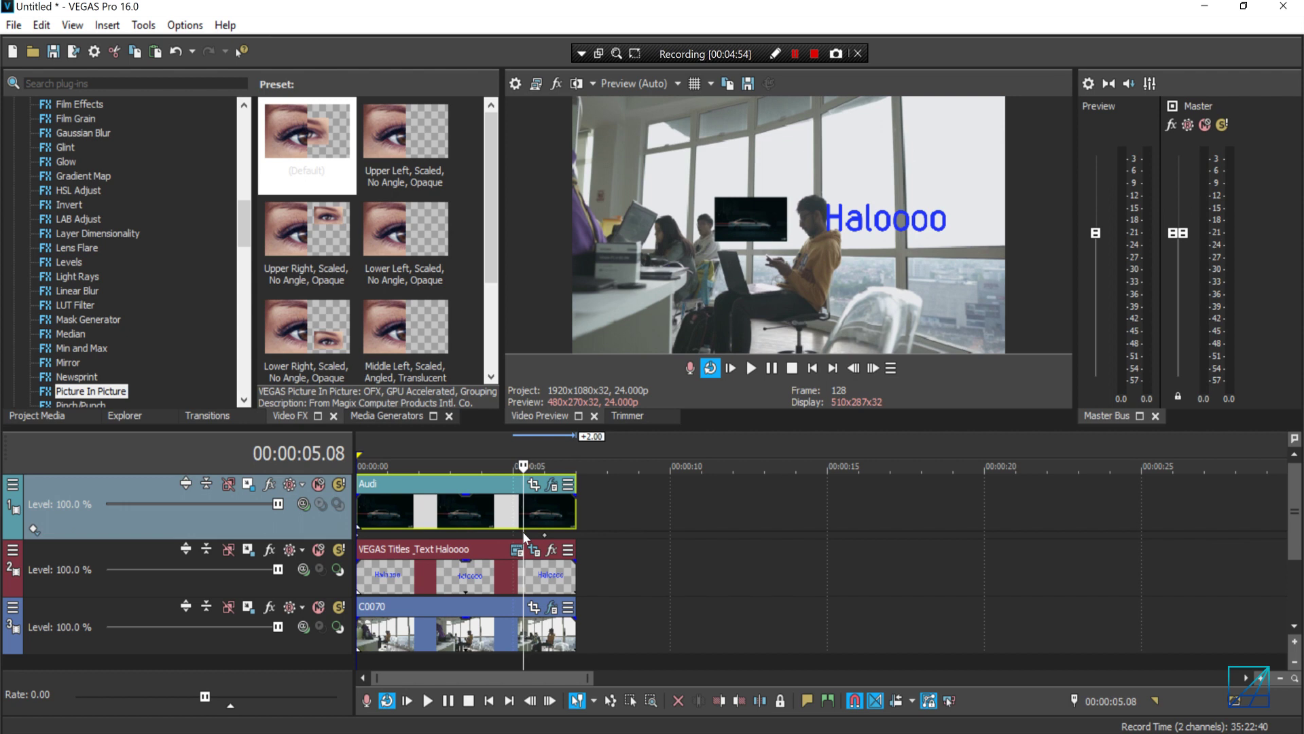